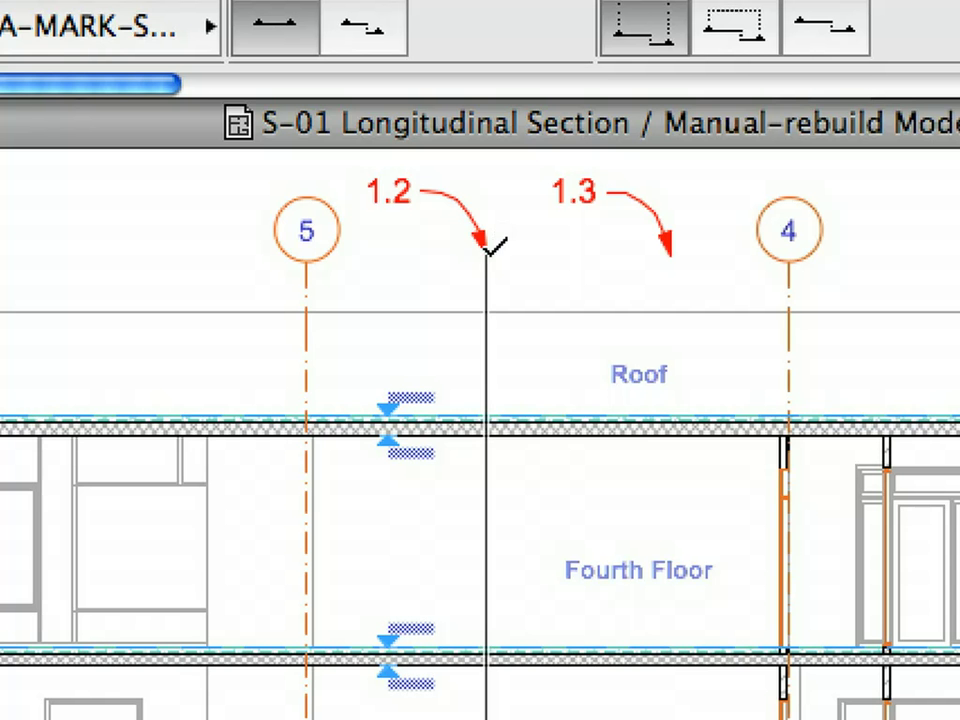
Draw a section line from point 1.2 looking toward 1.3, and select its marker.
click(486, 245)
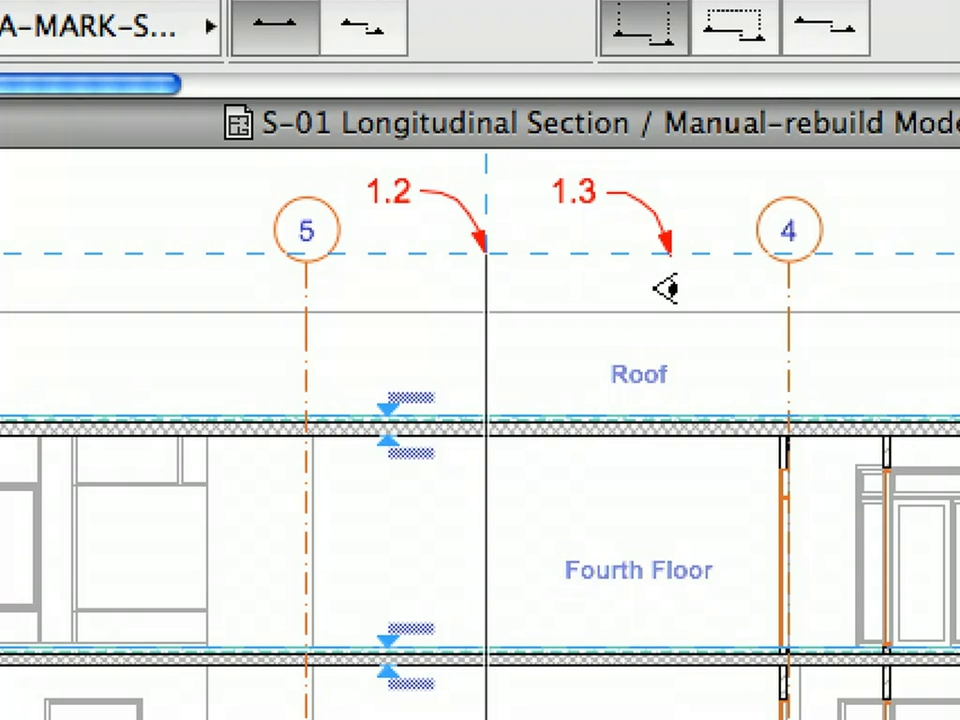
click(668, 289)
double_click(500, 292)
Make the marker a linked marker, review its reference choices, and open the referenced section.
click(773, 481)
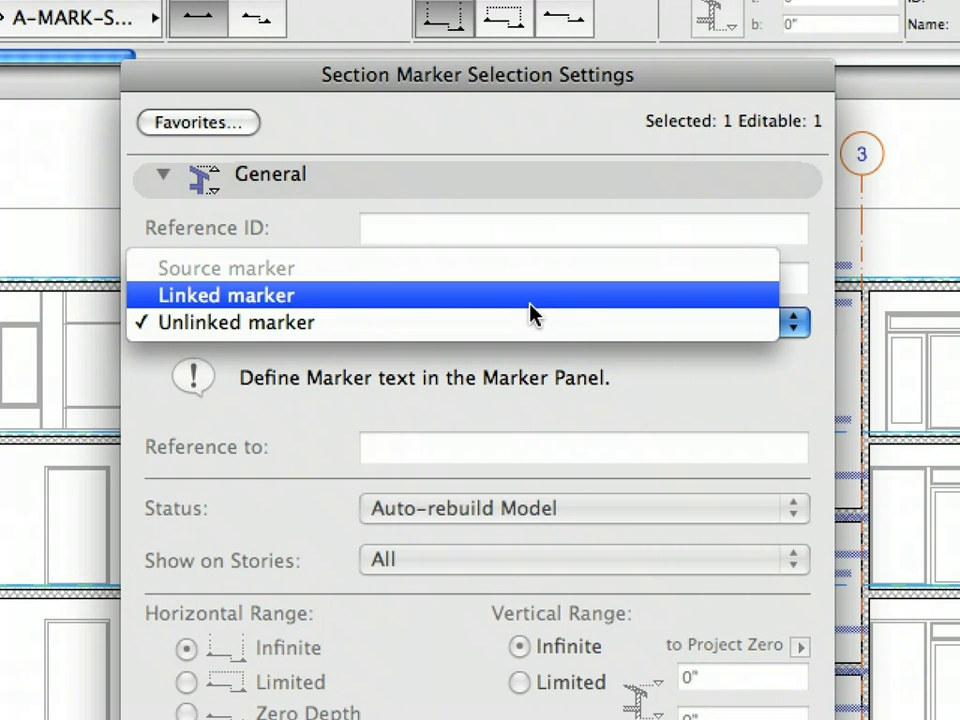
click(531, 296)
click(518, 148)
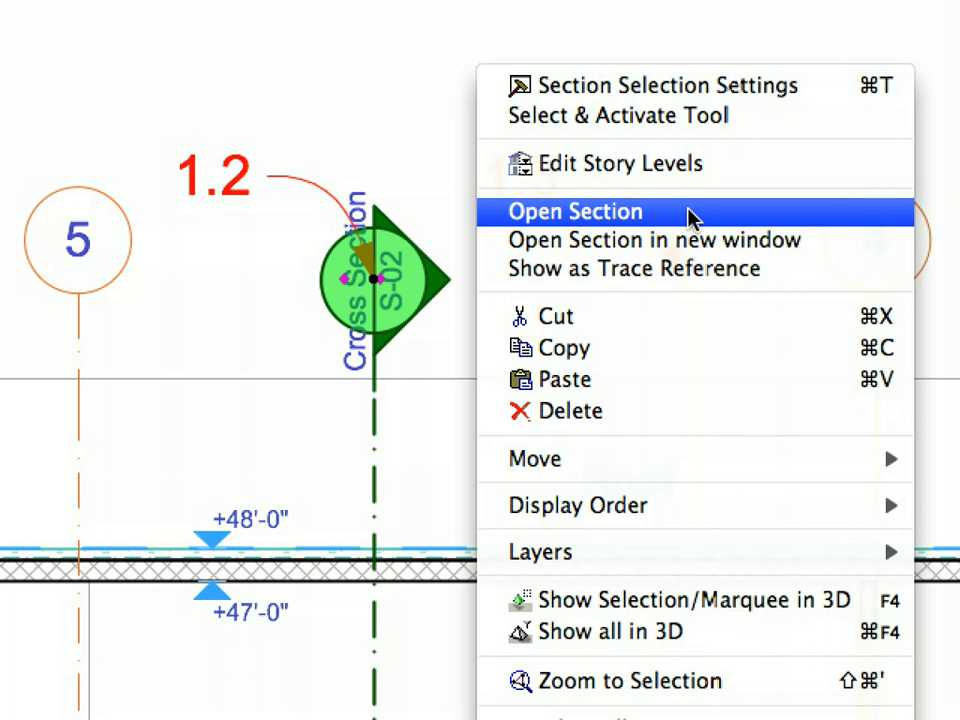
click(576, 211)
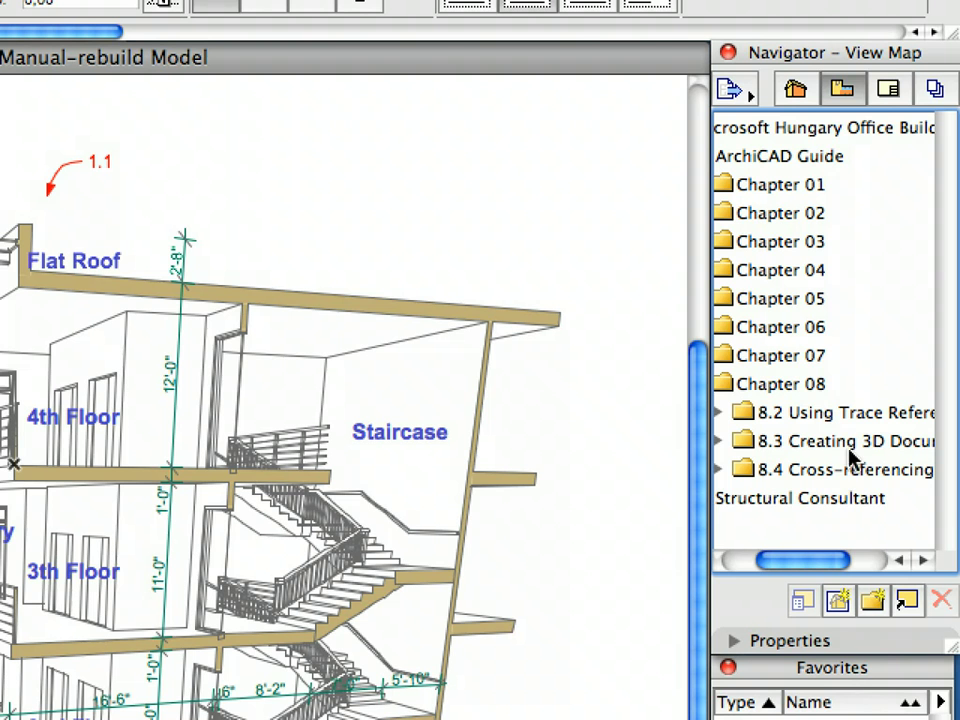
Expand 8.4 Cross-referencing, open 8.4.1 Longitudinal Section, and fit the whole section in the window.
click(719, 470)
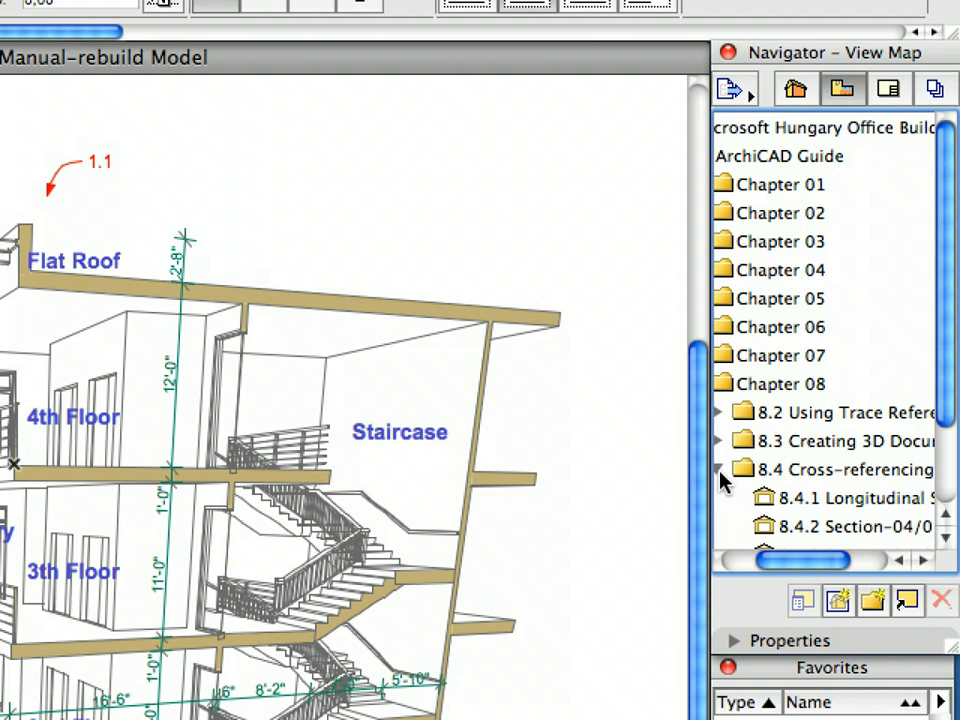
click(944, 538)
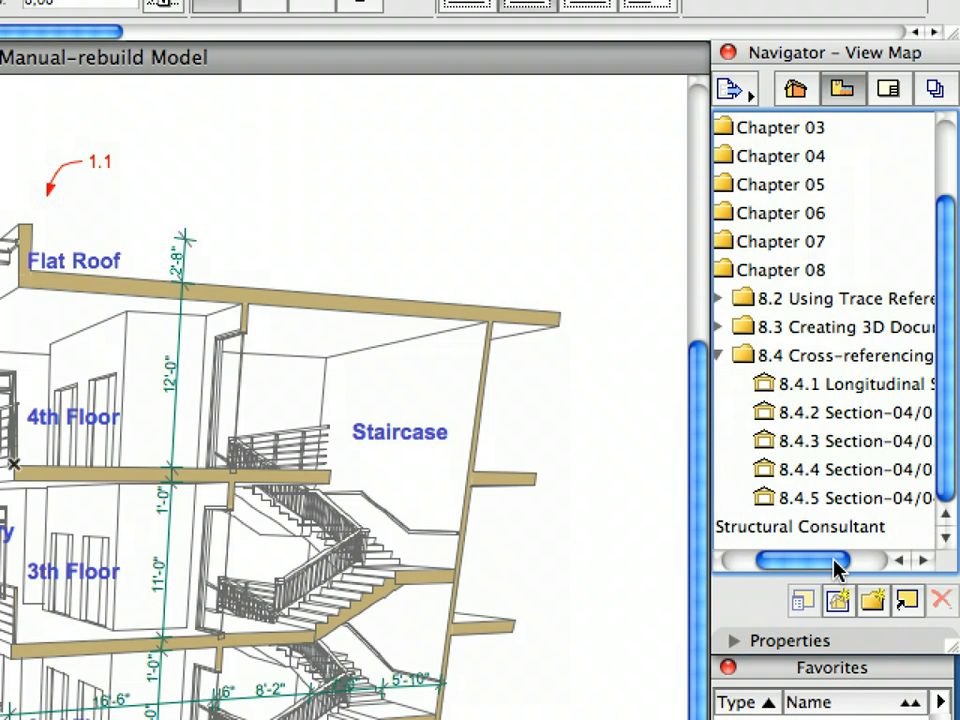
drag(838, 566, 853, 567)
click(859, 390)
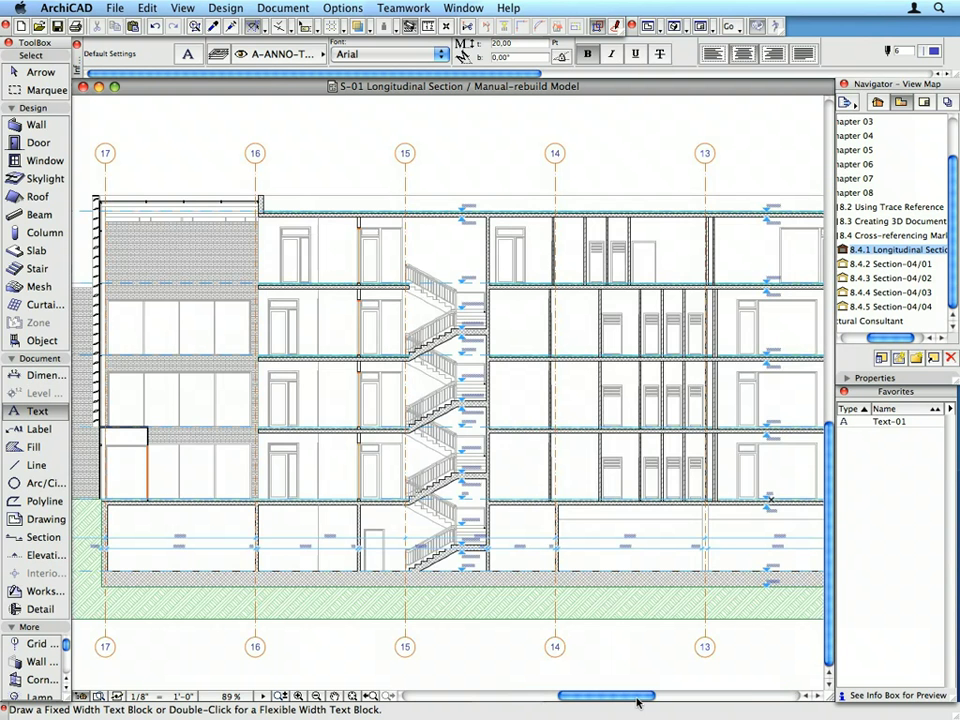
click(699, 695)
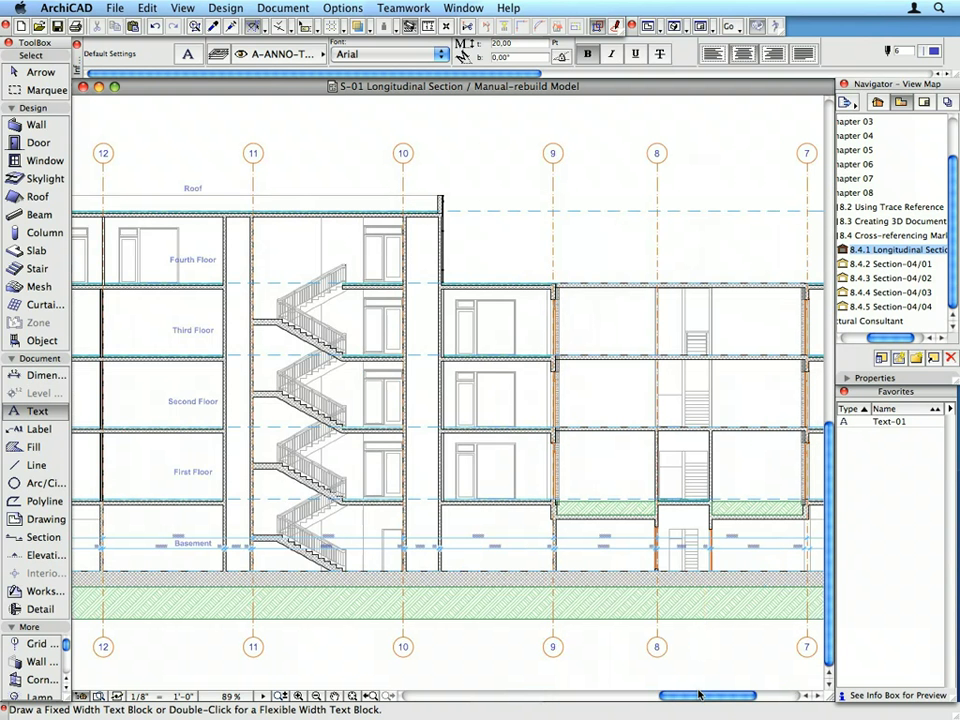
drag(699, 695, 772, 697)
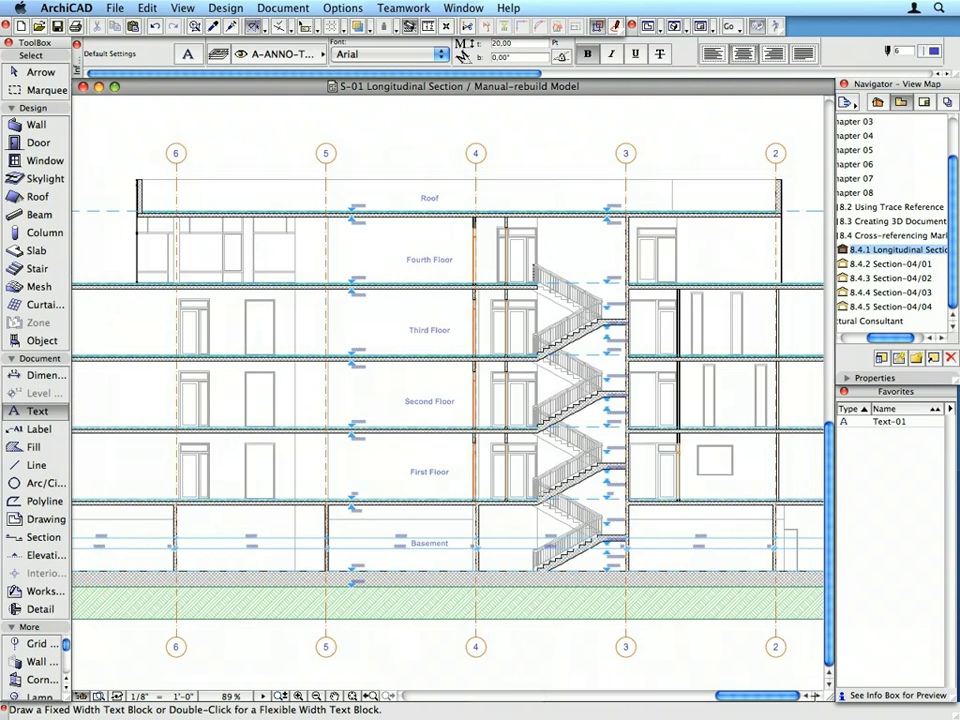
key(super+apostrophe)
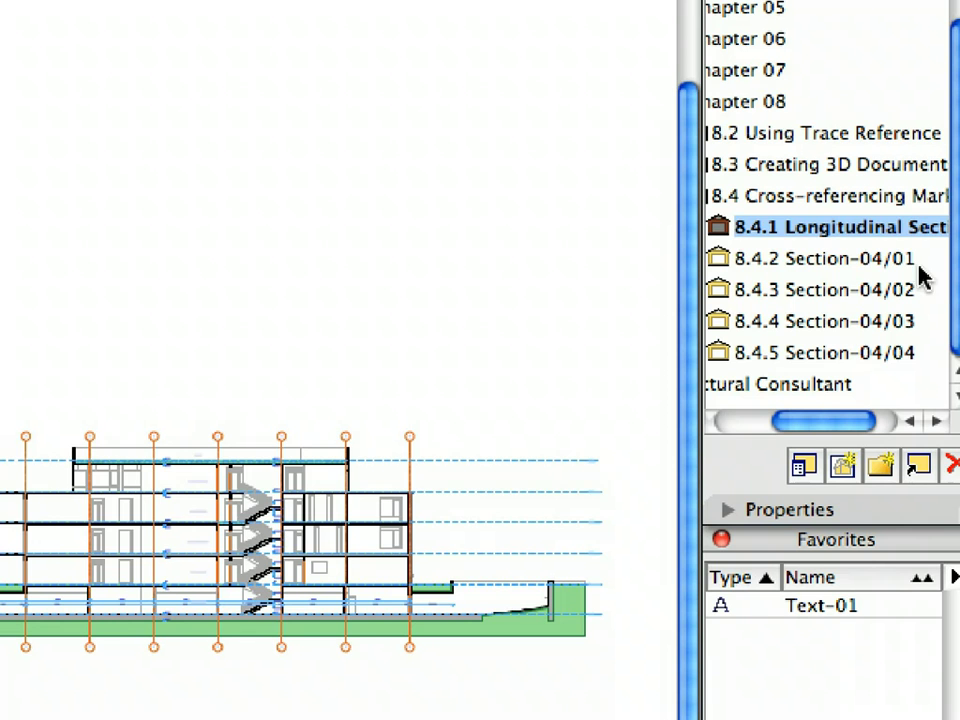
Open Section-04/01 and set the Section tool, with Section-04 settings, to place an unlinked marker.
click(915, 266)
double_click(876, 268)
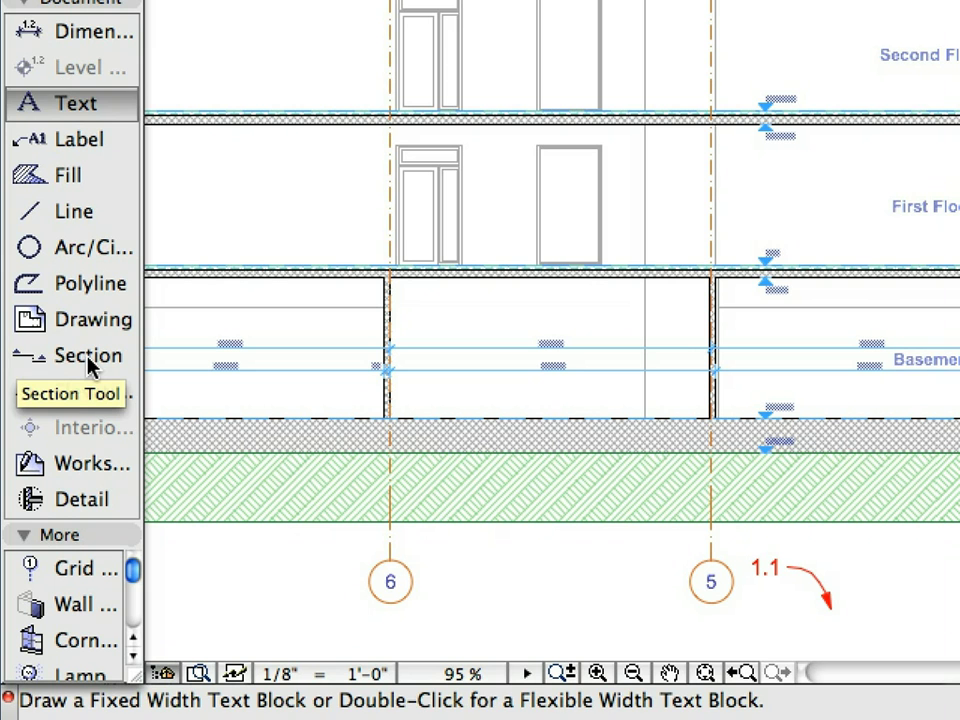
click(88, 364)
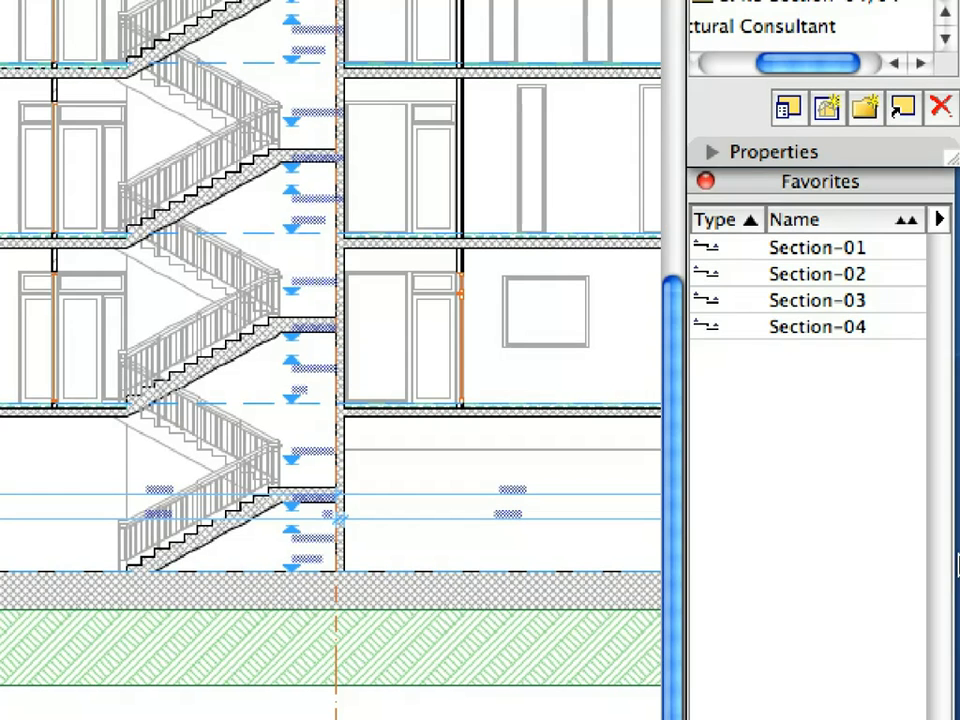
click(883, 342)
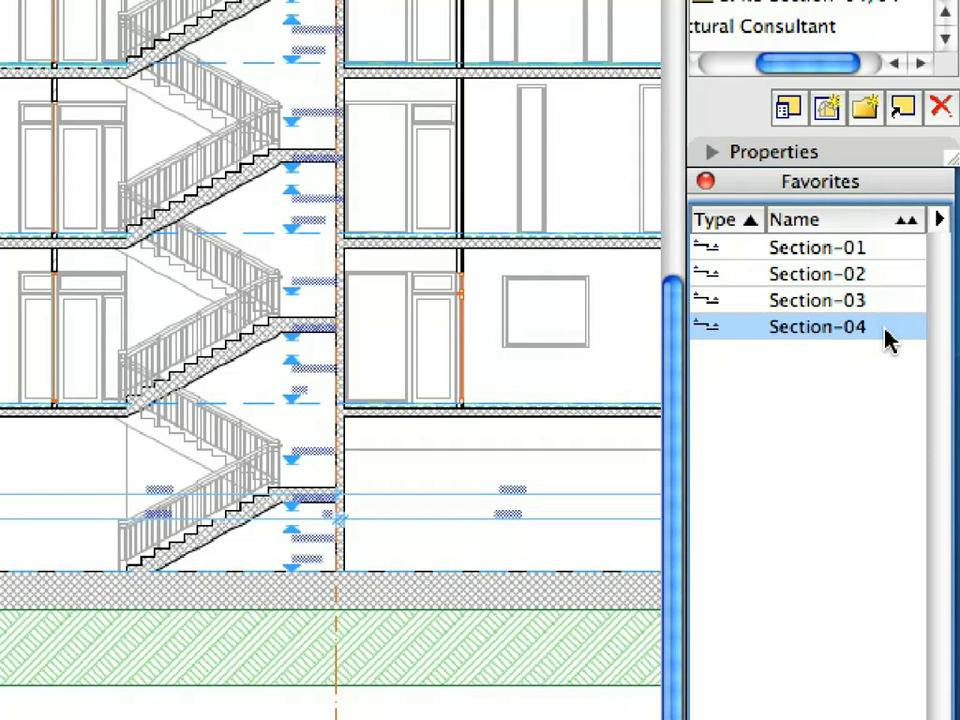
click(921, 221)
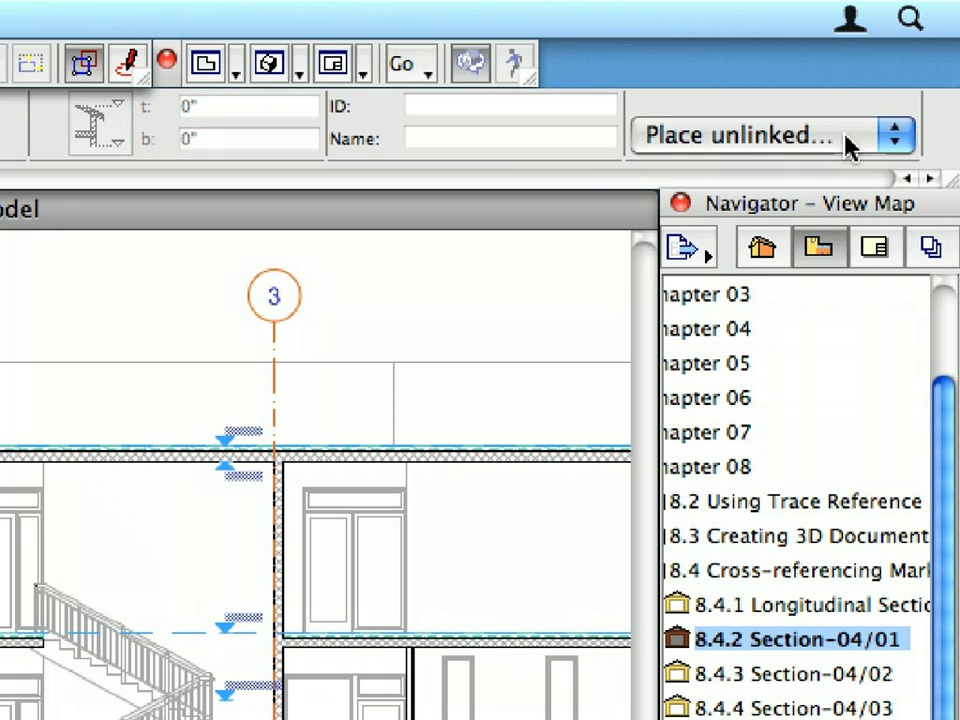
click(848, 148)
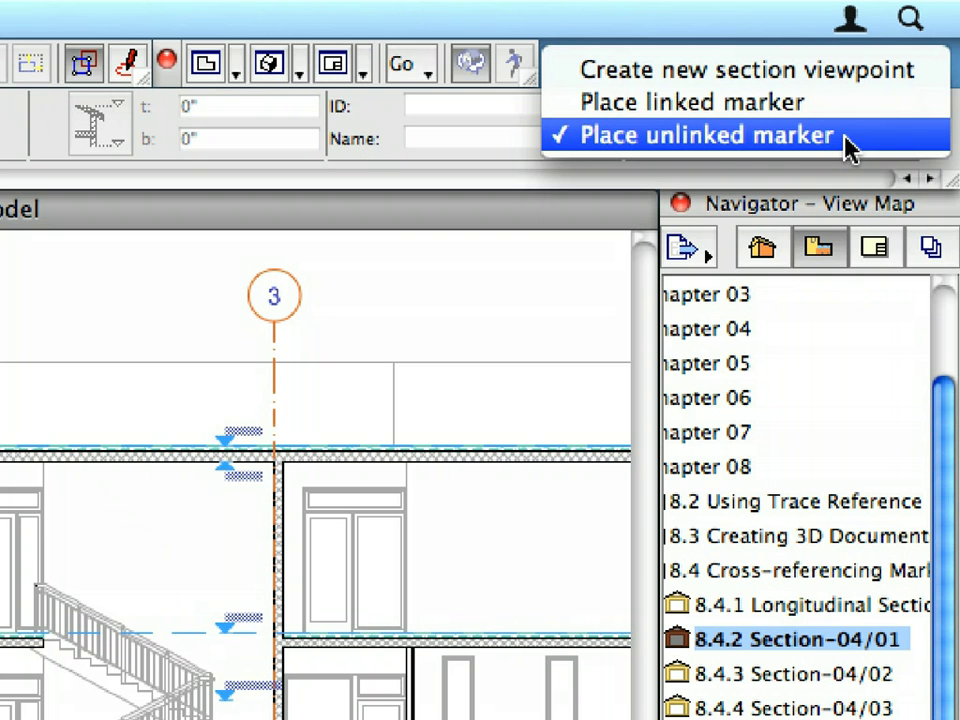
click(848, 147)
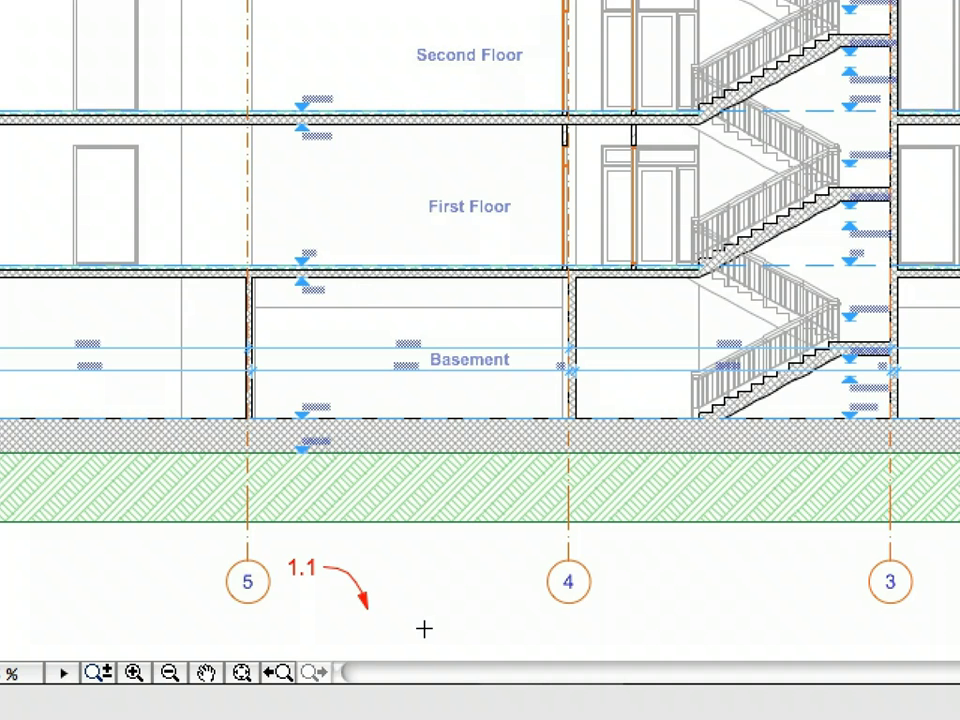
Draw a section line from point 1.1 to 1.2 facing 1.3, then select its marker.
click(367, 606)
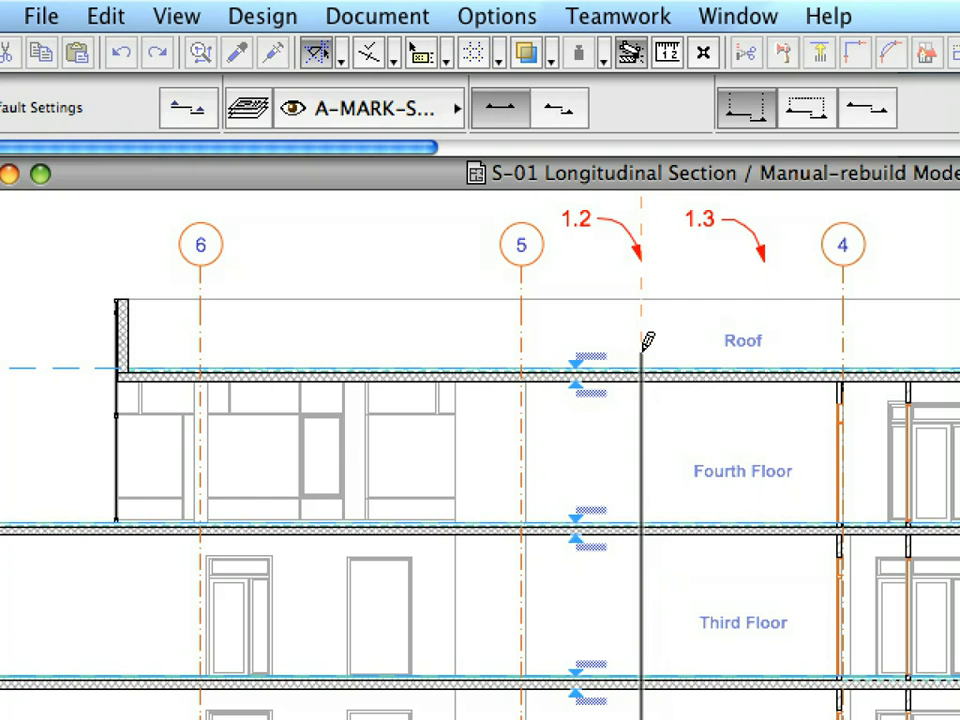
click(642, 256)
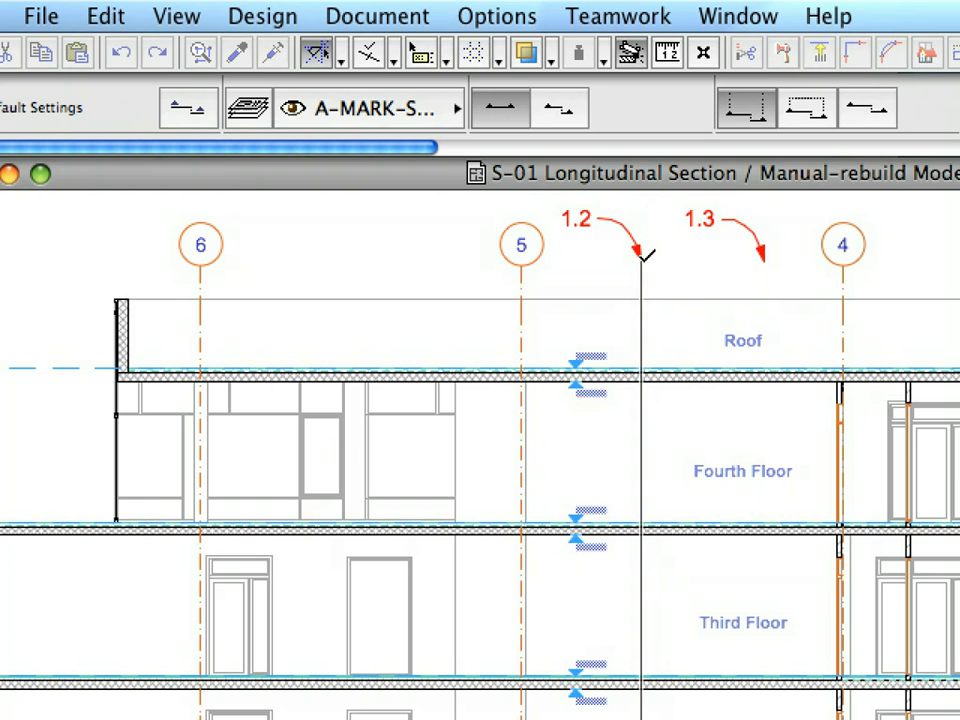
click(760, 284)
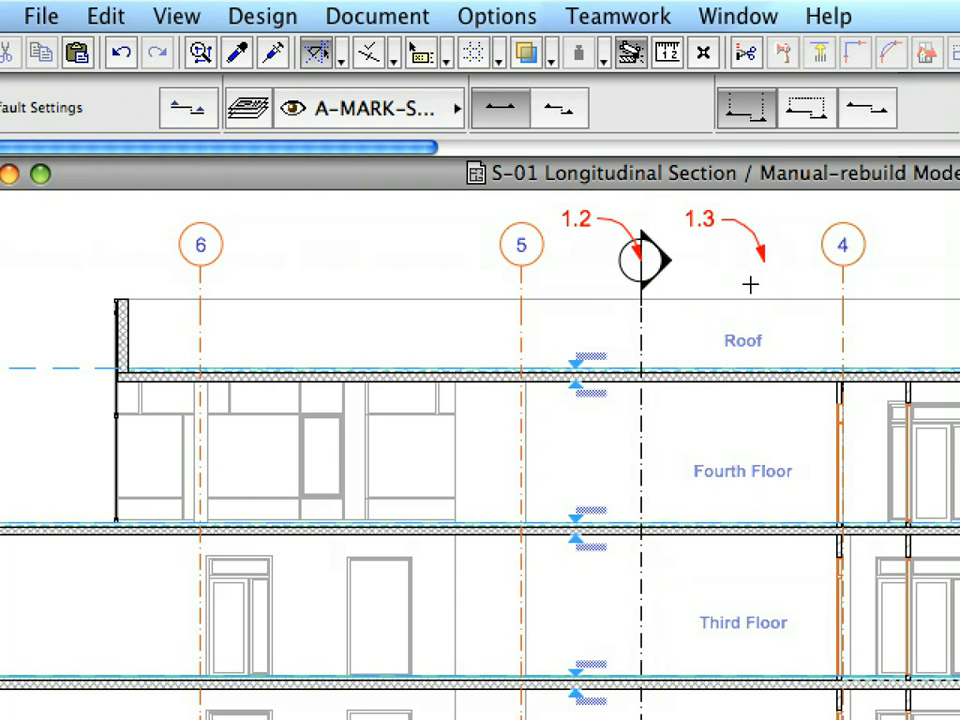
click(645, 292)
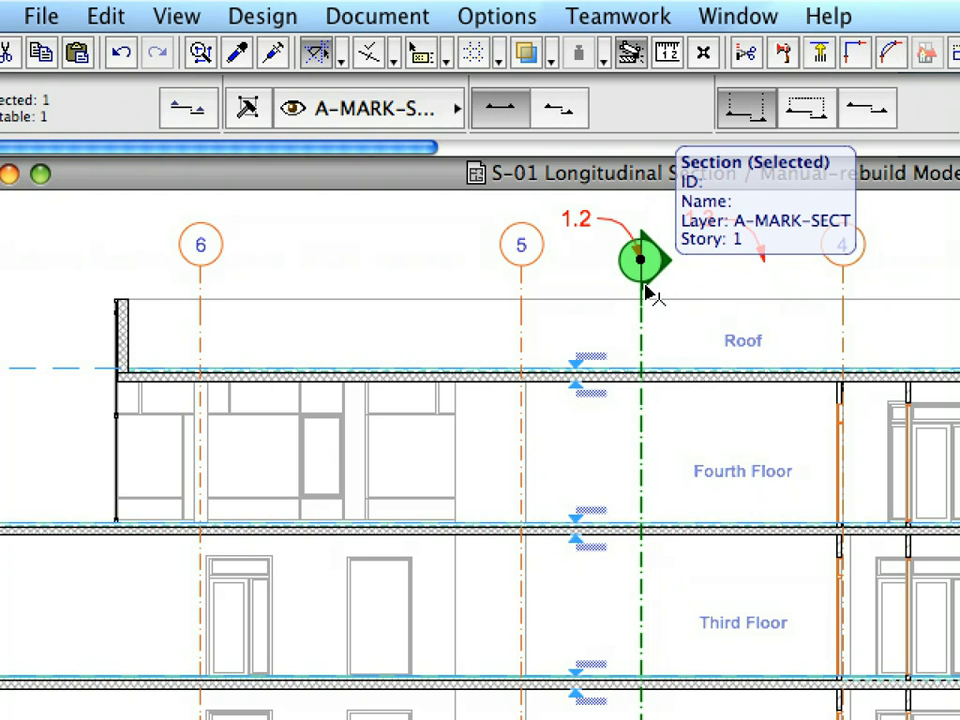
In the marker's General settings, change the marker type to Linked marker.
click(190, 120)
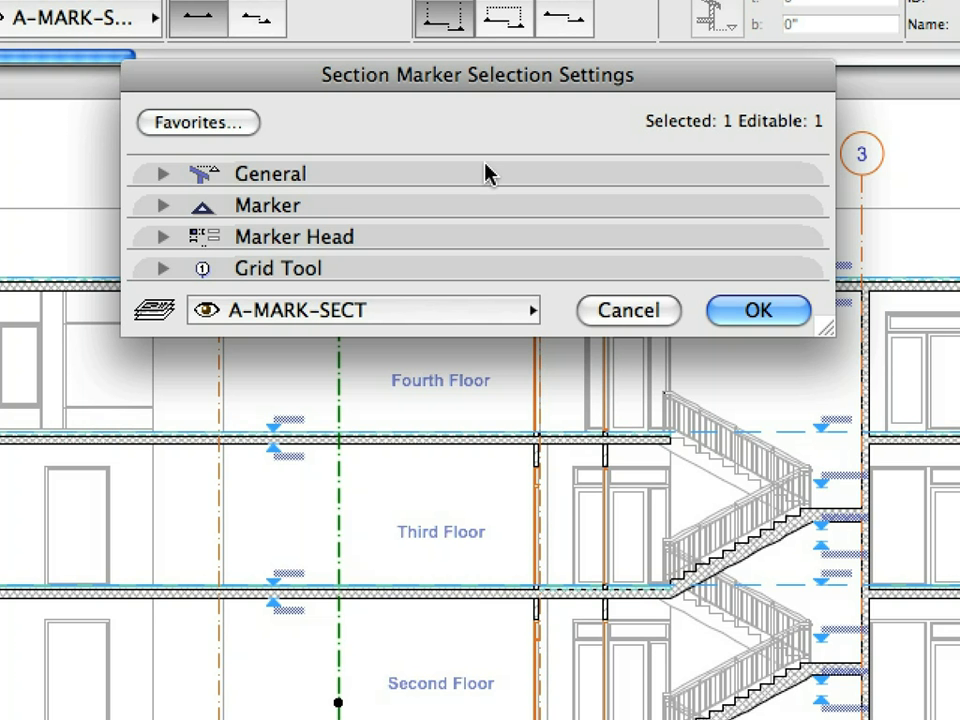
click(487, 175)
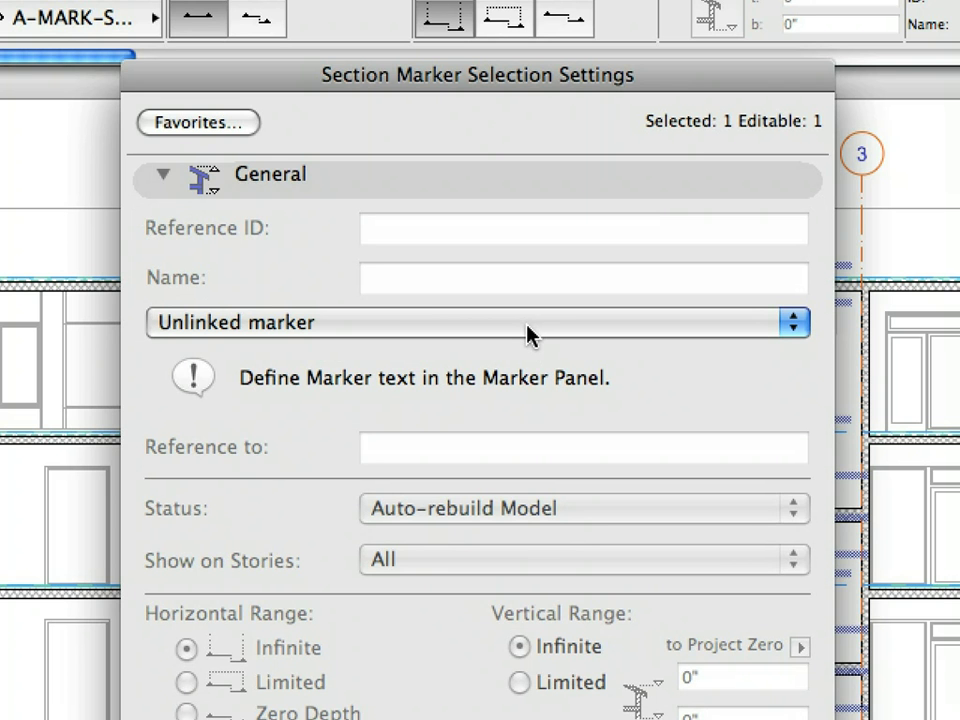
click(530, 336)
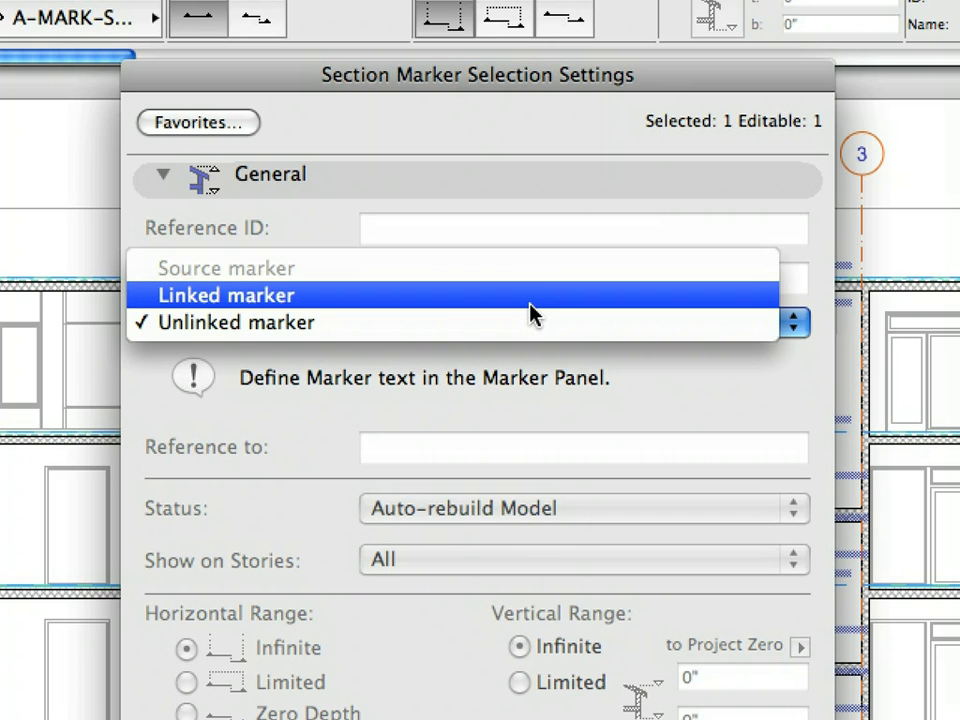
click(533, 295)
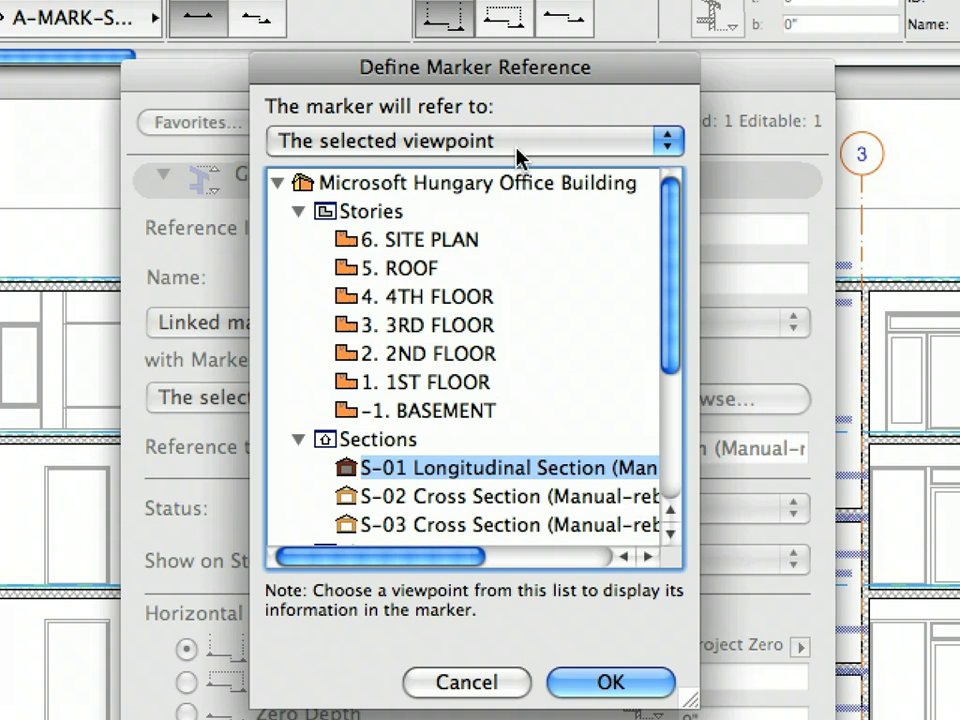
Reference the selected viewpoint S-02 Cross Section in Define Marker Reference and confirm.
click(516, 145)
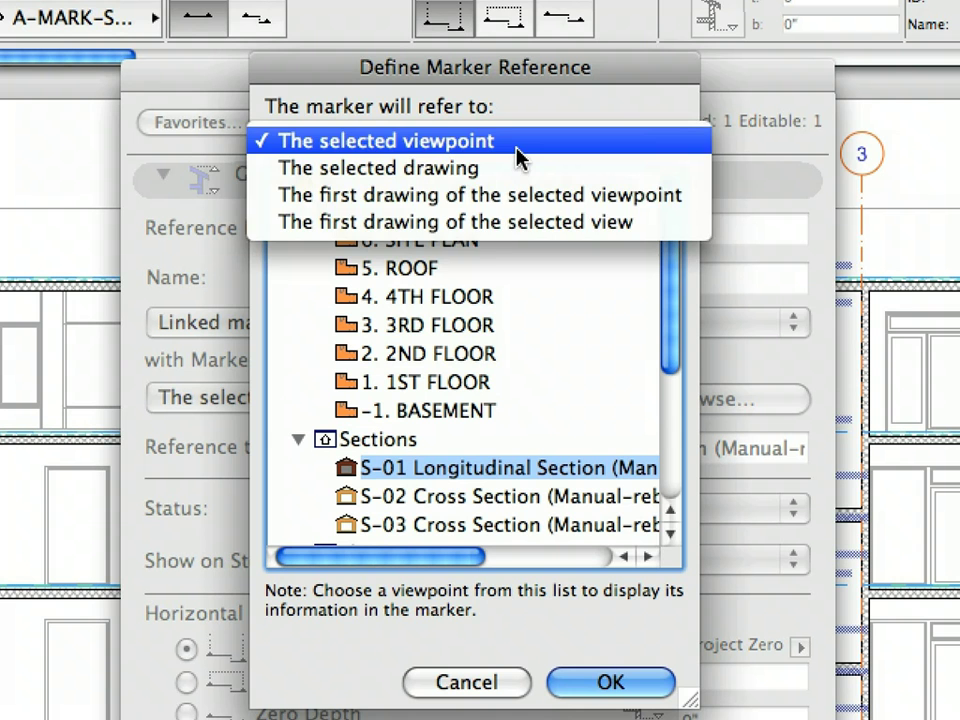
click(516, 148)
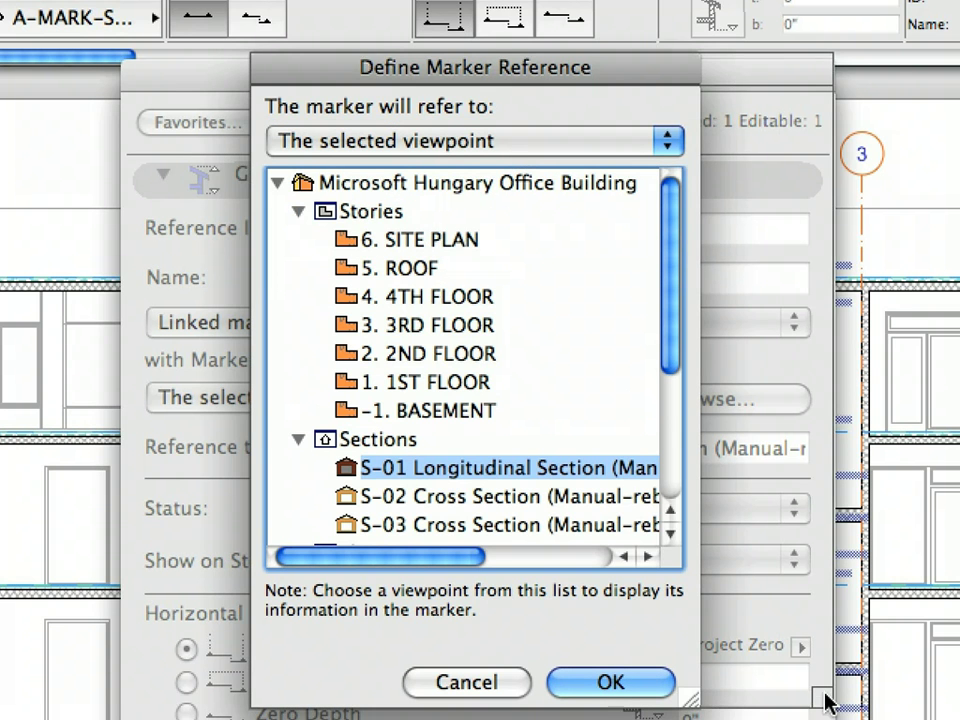
drag(828, 701, 827, 701)
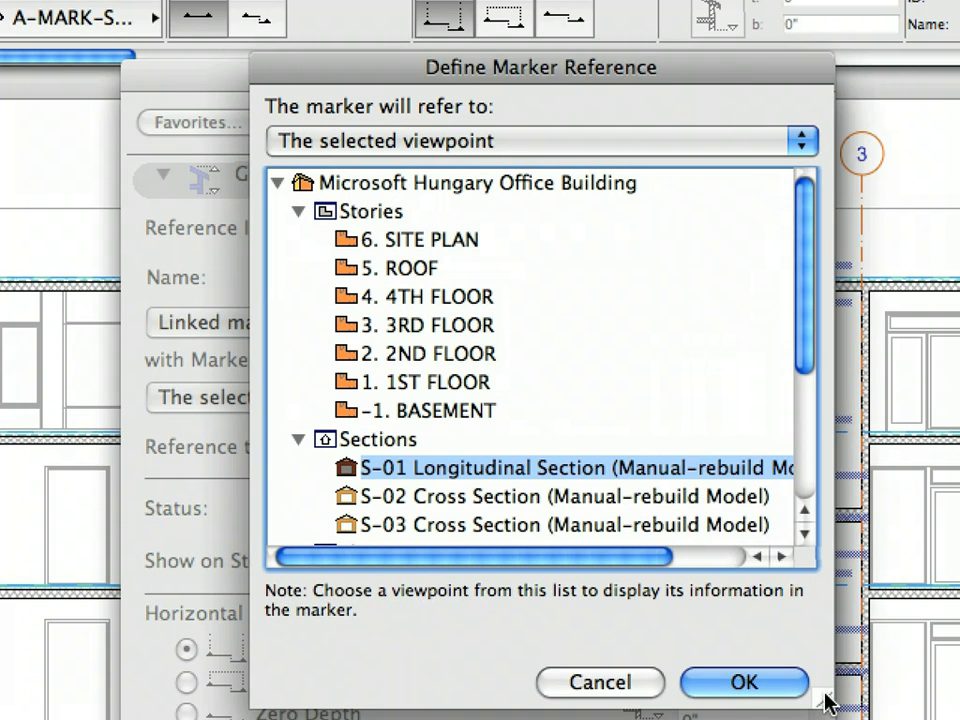
click(627, 503)
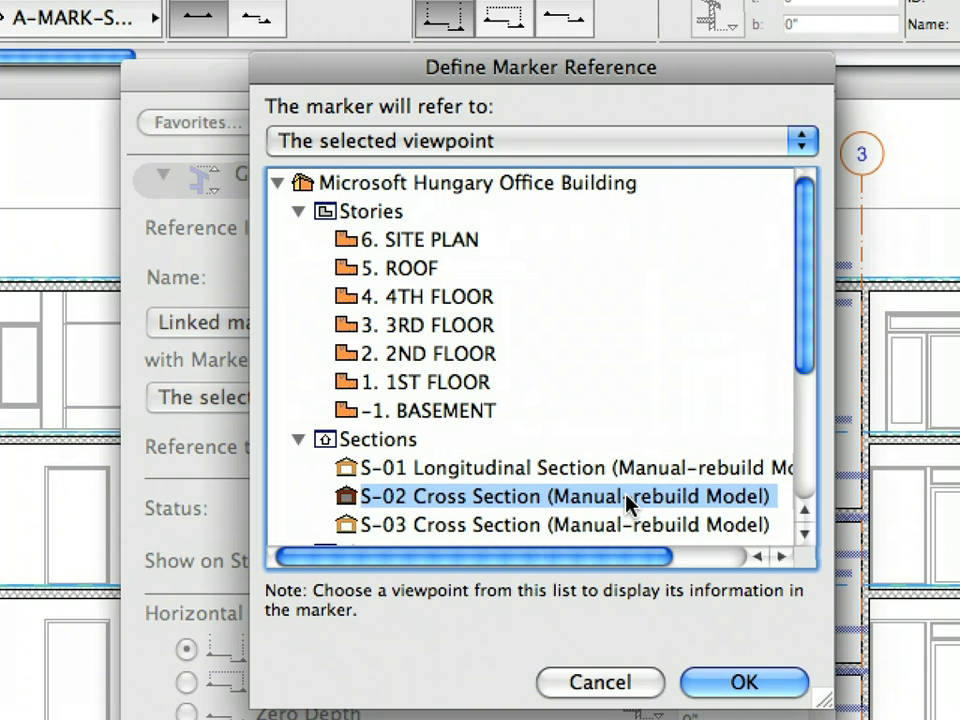
click(744, 684)
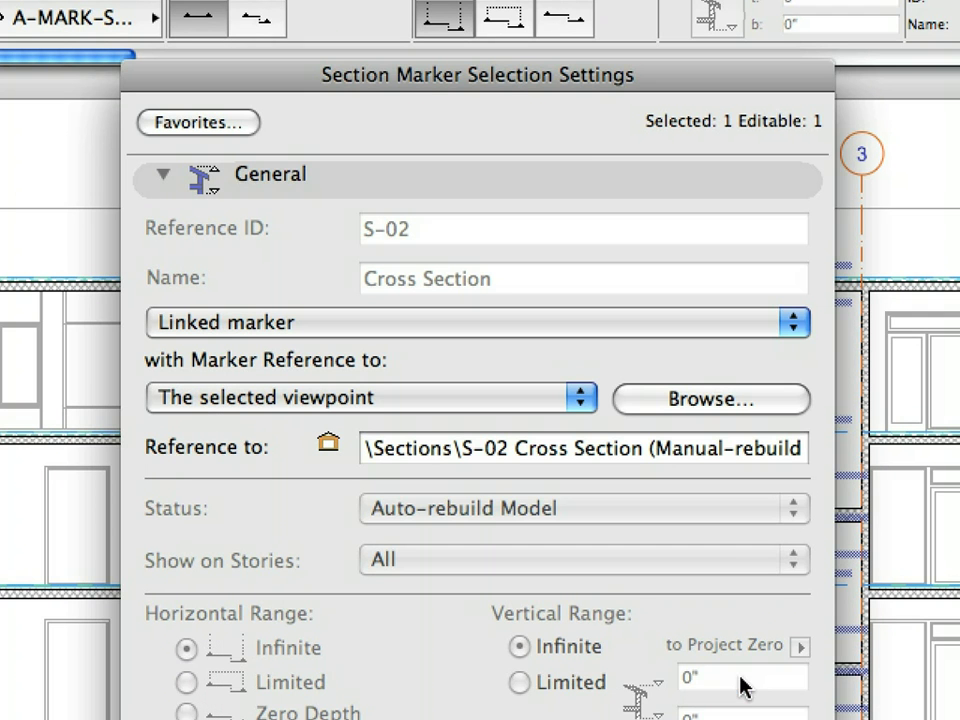
Apply the marker settings, then open S-02 Cross Section from its marker's context menu.
click(605, 178)
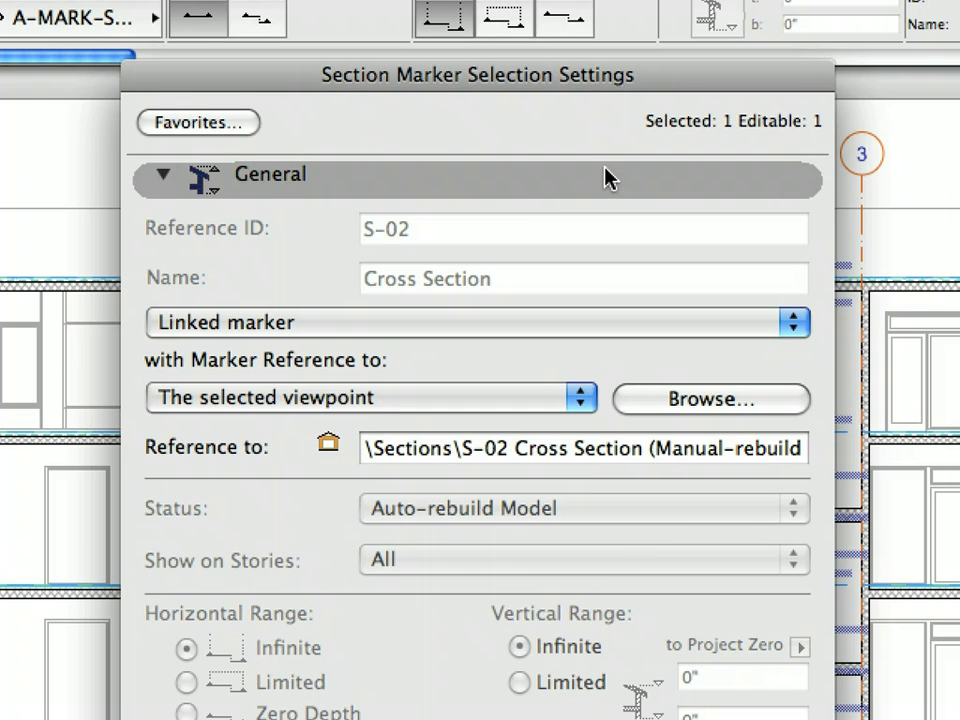
click(757, 312)
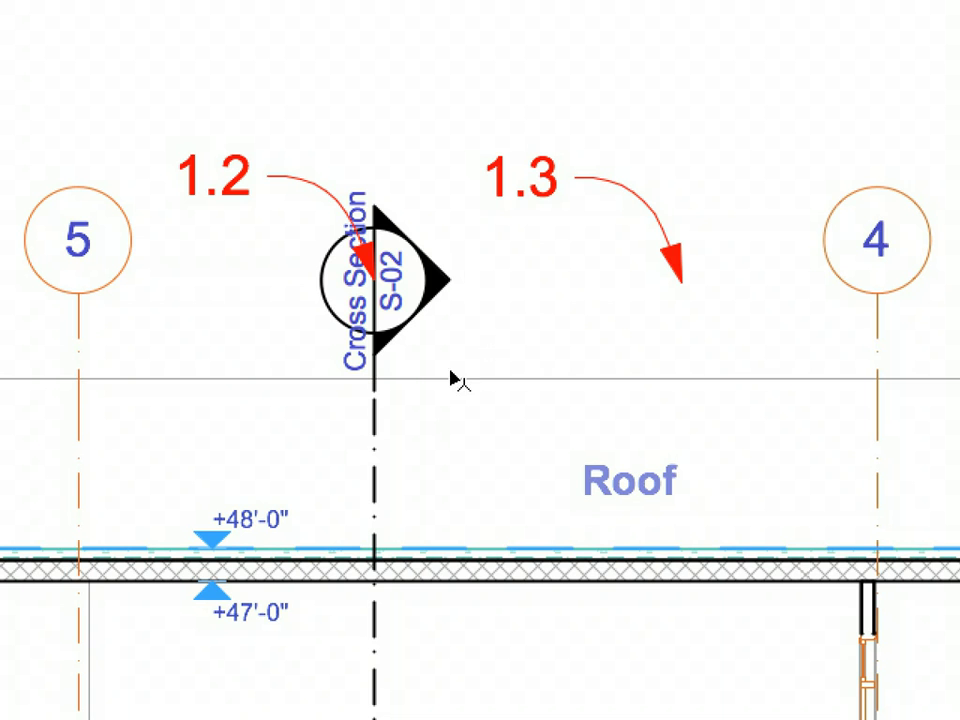
click(380, 343)
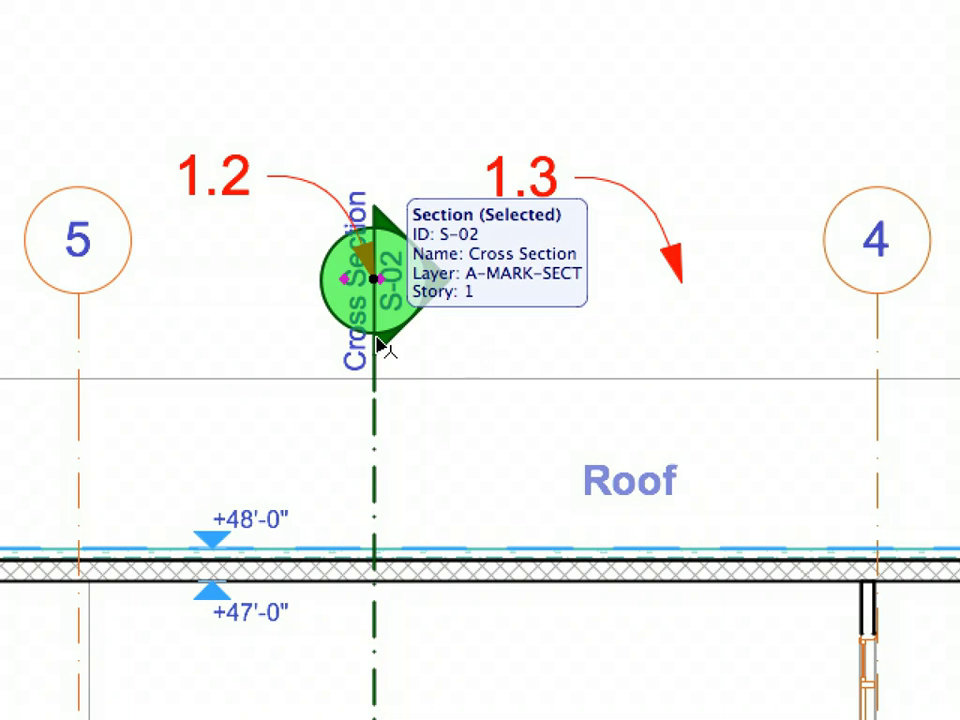
right_click(477, 76)
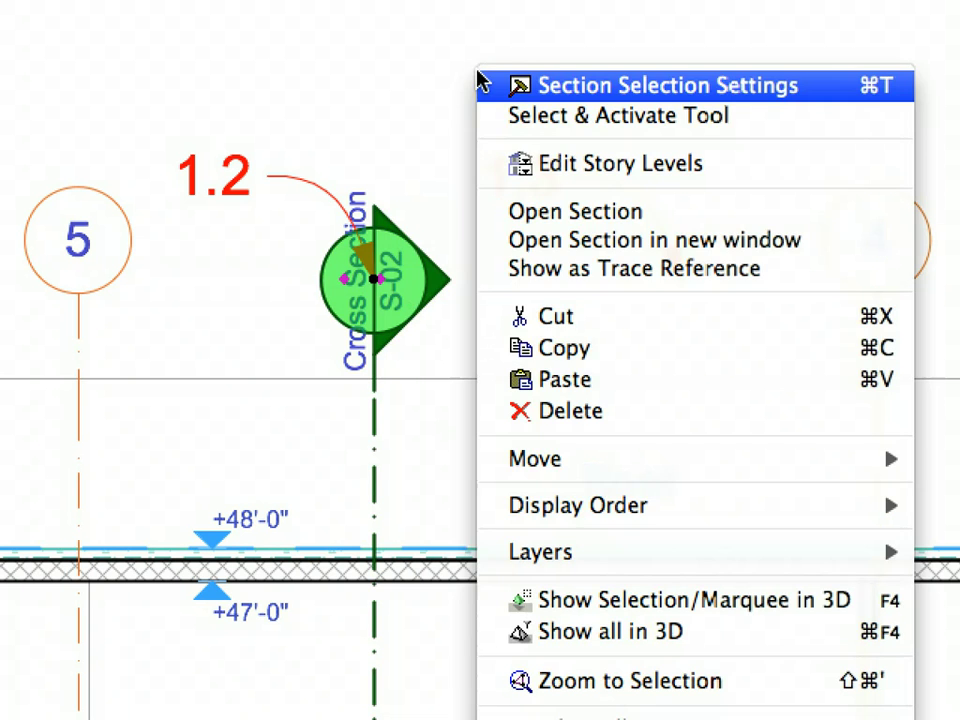
click(688, 218)
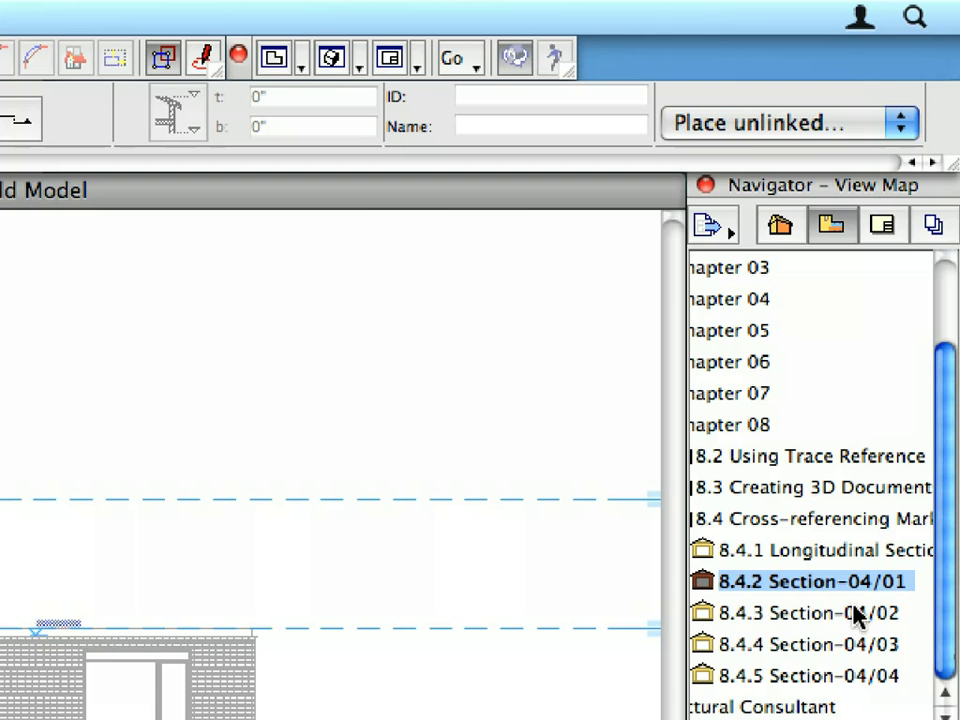
Select 8.4.3 Section-04/02 and set the Section tool to place an unlinked marker.
click(855, 614)
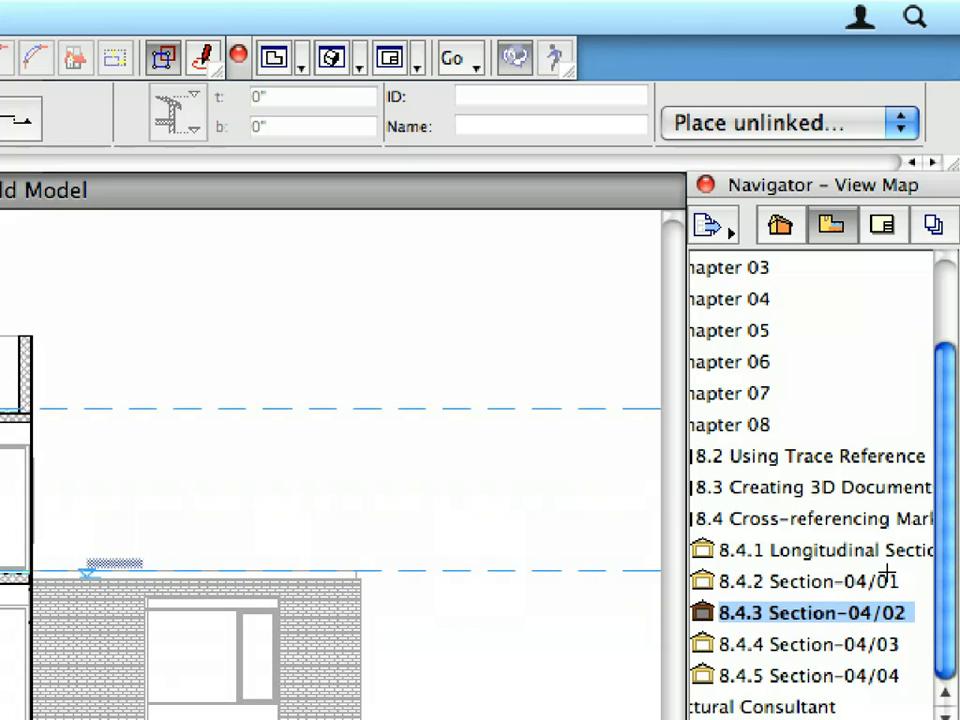
click(795, 125)
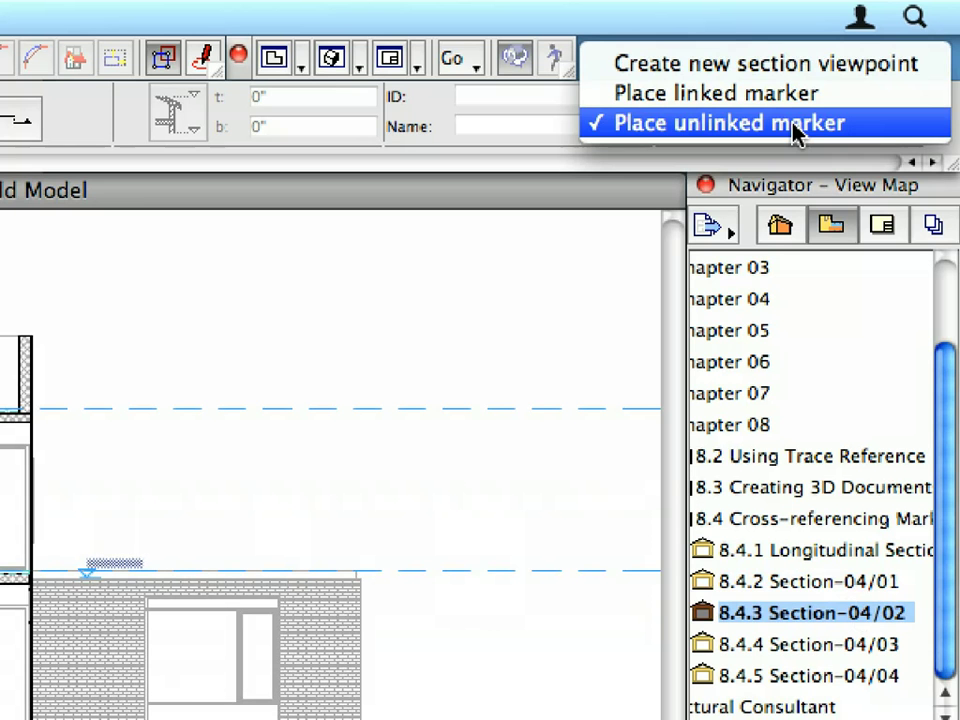
click(915, 140)
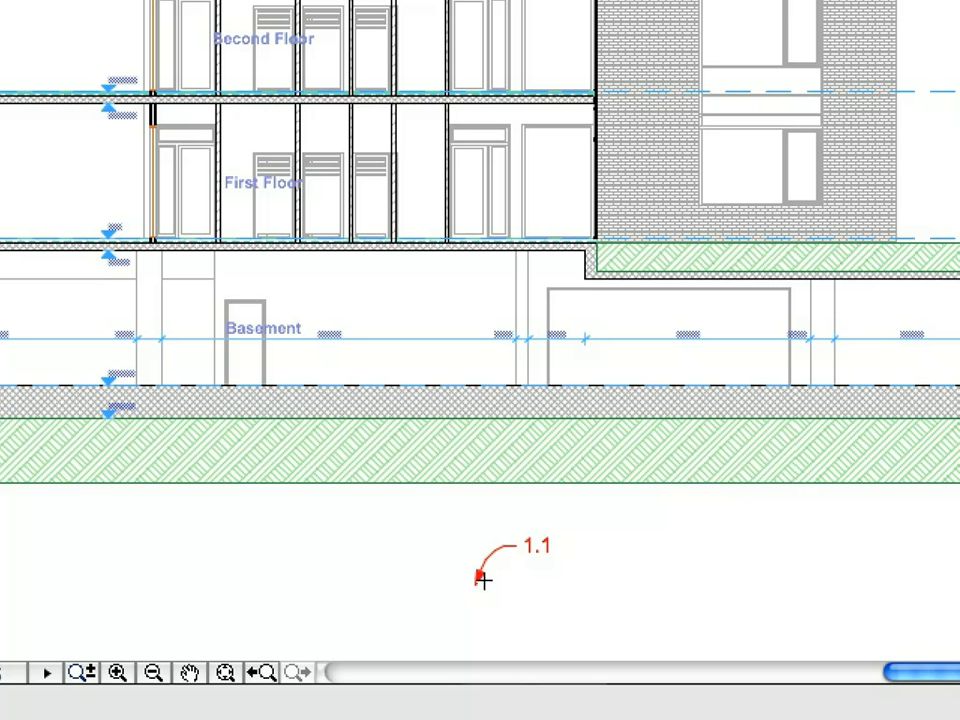
Draw a section line from point 1.1 up to 1.2 facing 1.3, and select its marker.
click(485, 556)
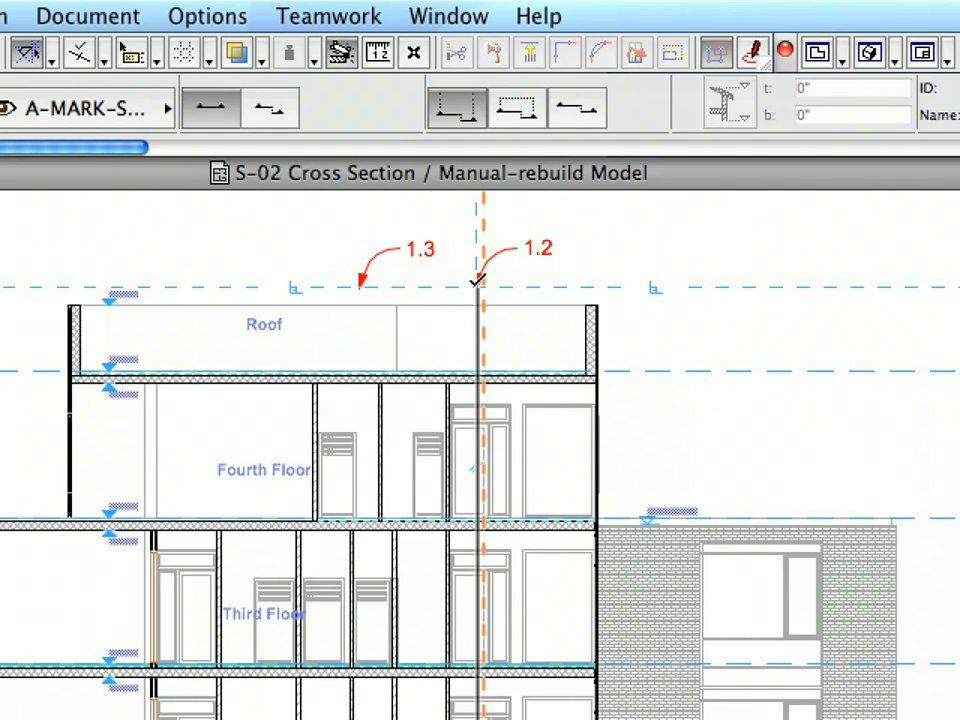
click(477, 281)
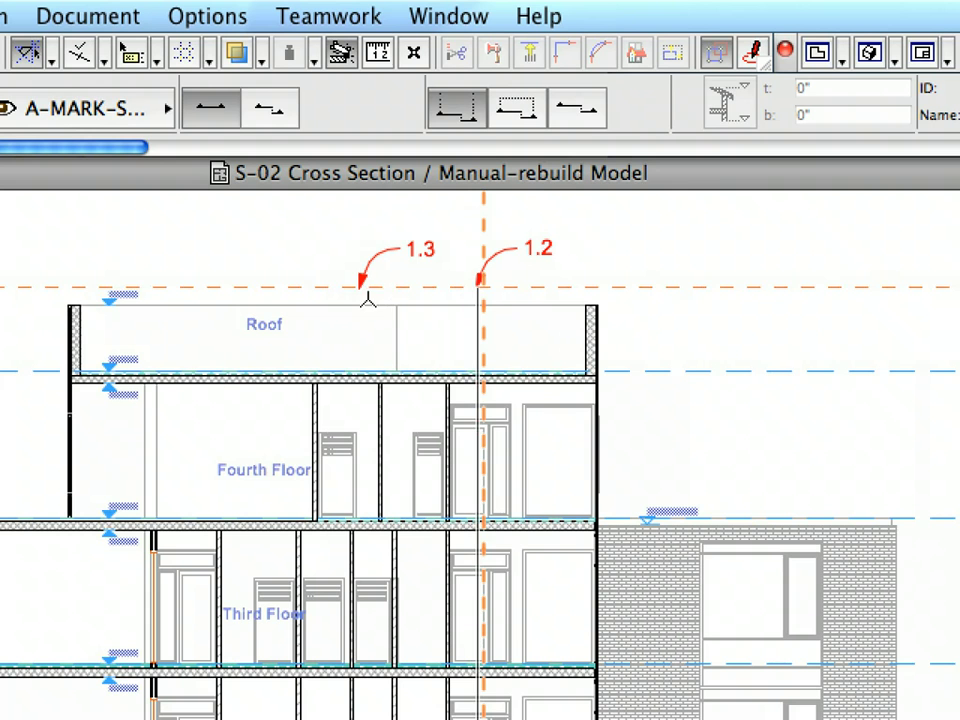
click(370, 297)
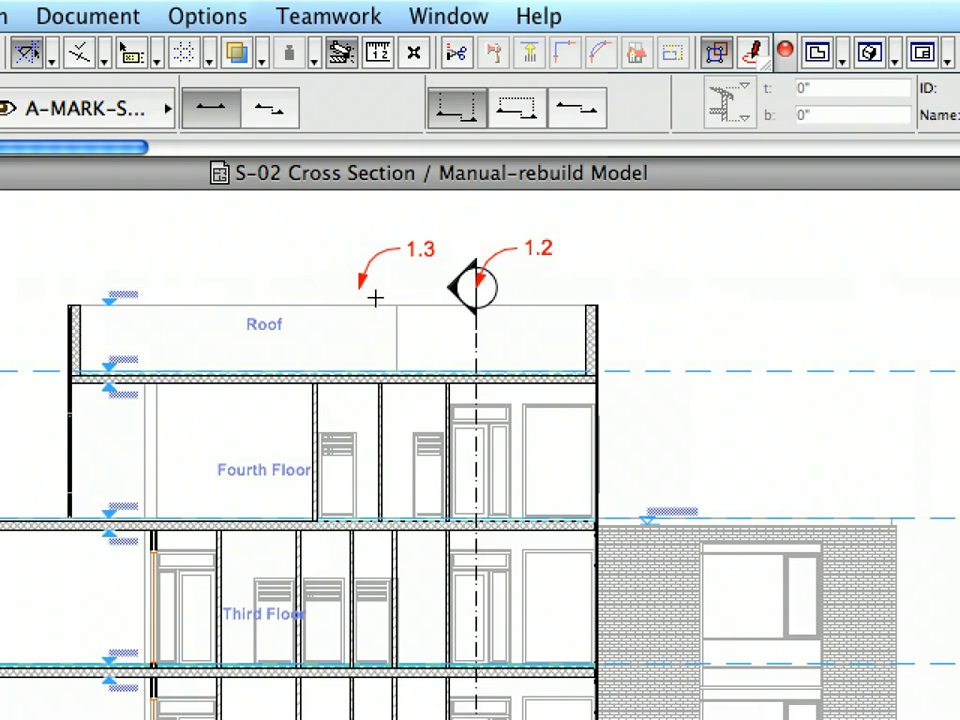
click(479, 314)
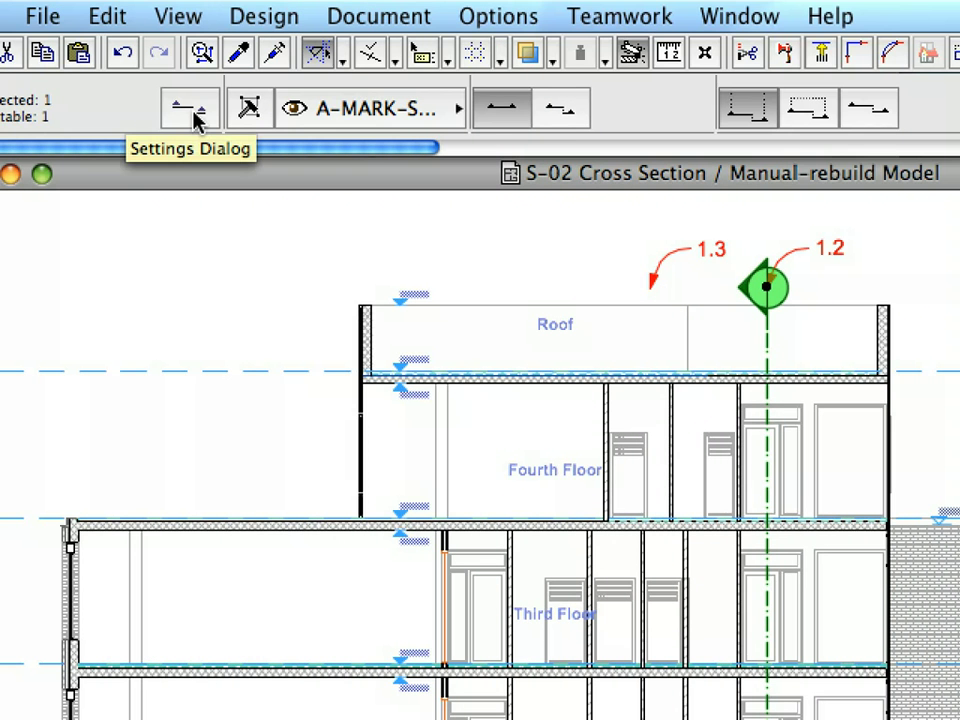
In the marker's General settings, change the marker type to Linked marker.
click(196, 119)
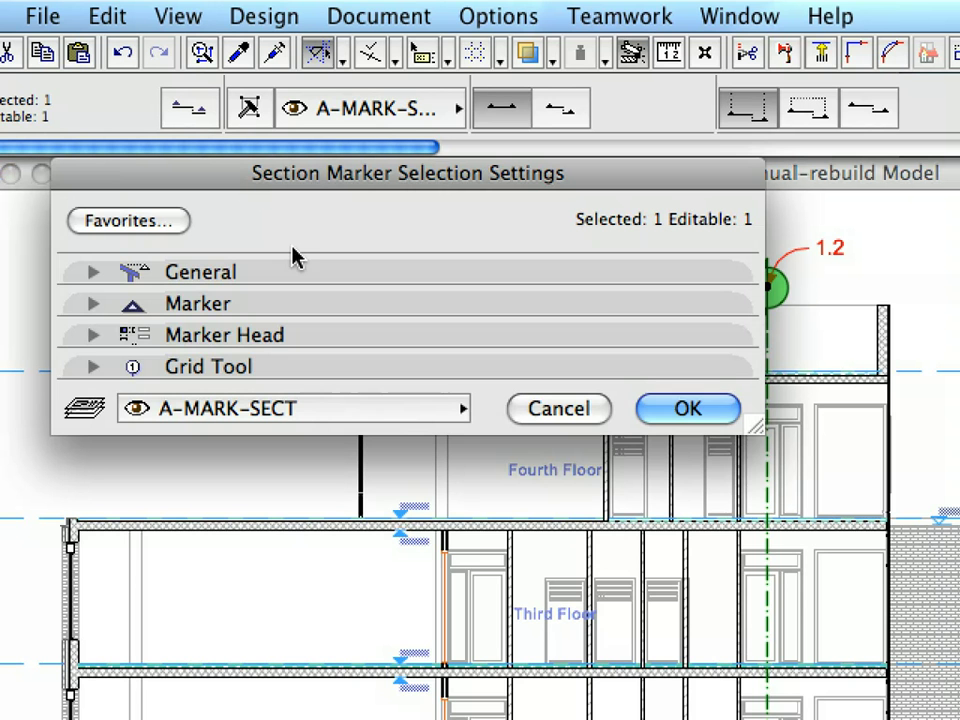
click(293, 270)
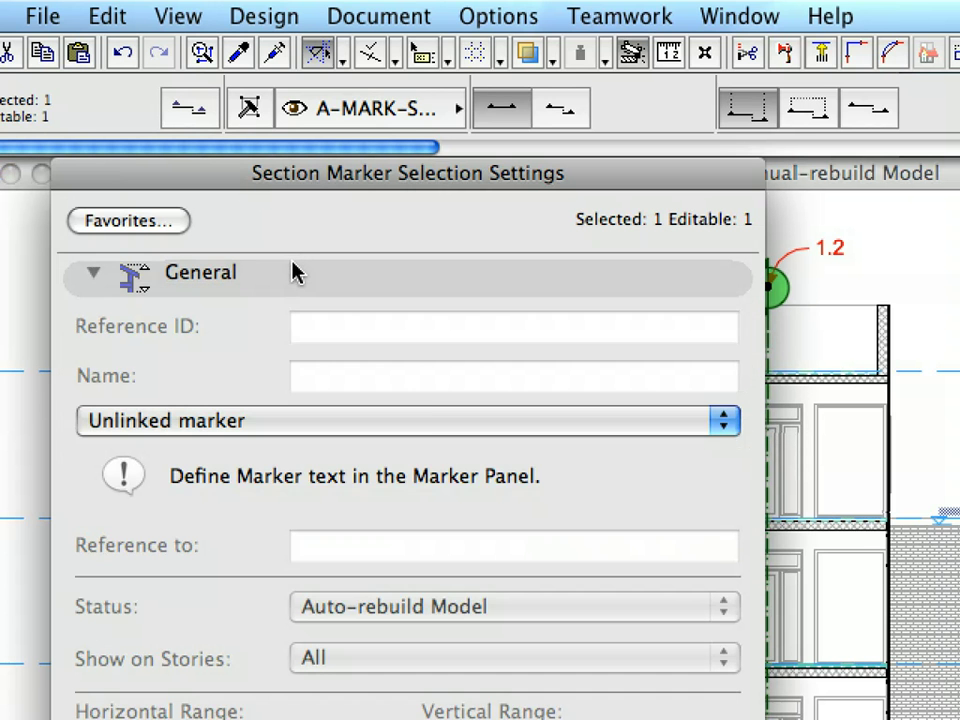
click(424, 420)
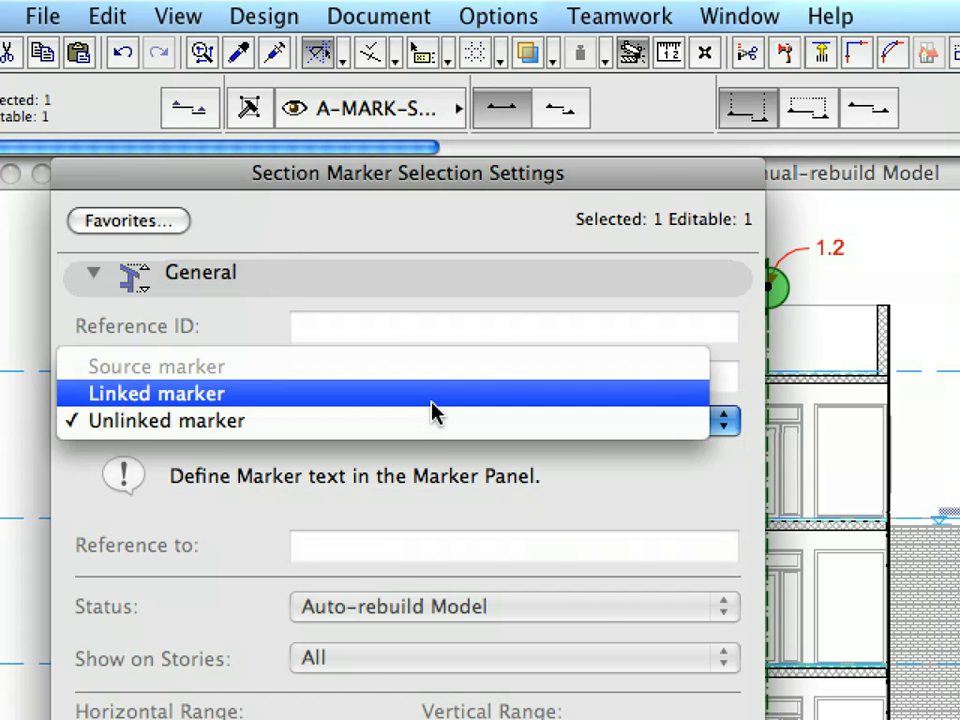
click(432, 400)
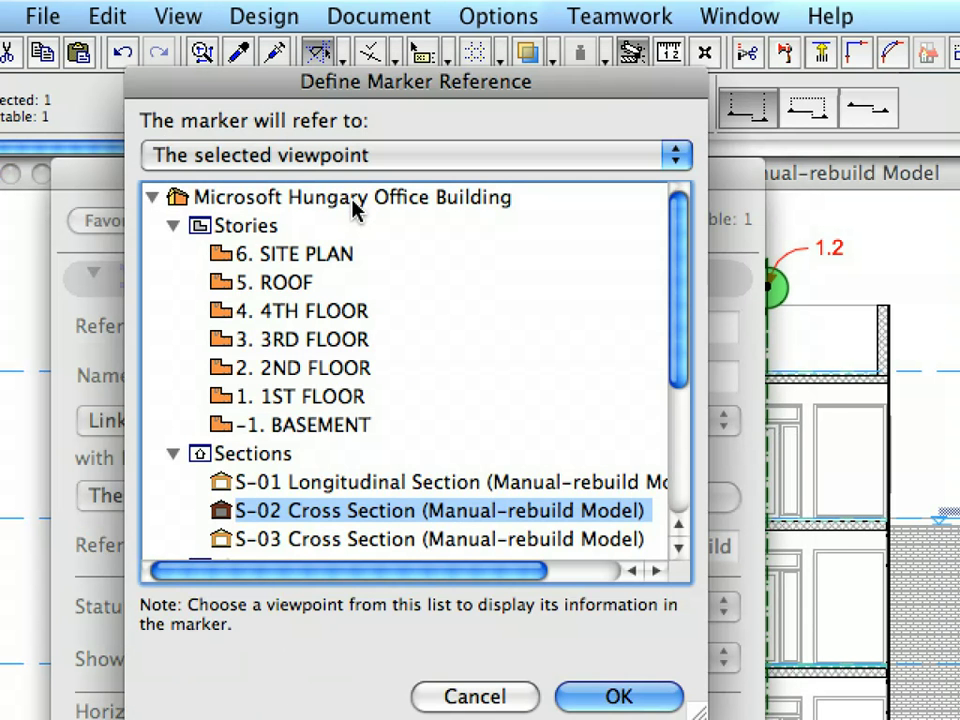
Reference the selected viewpoint S-01 Longitudinal Section and apply the marker settings.
click(367, 160)
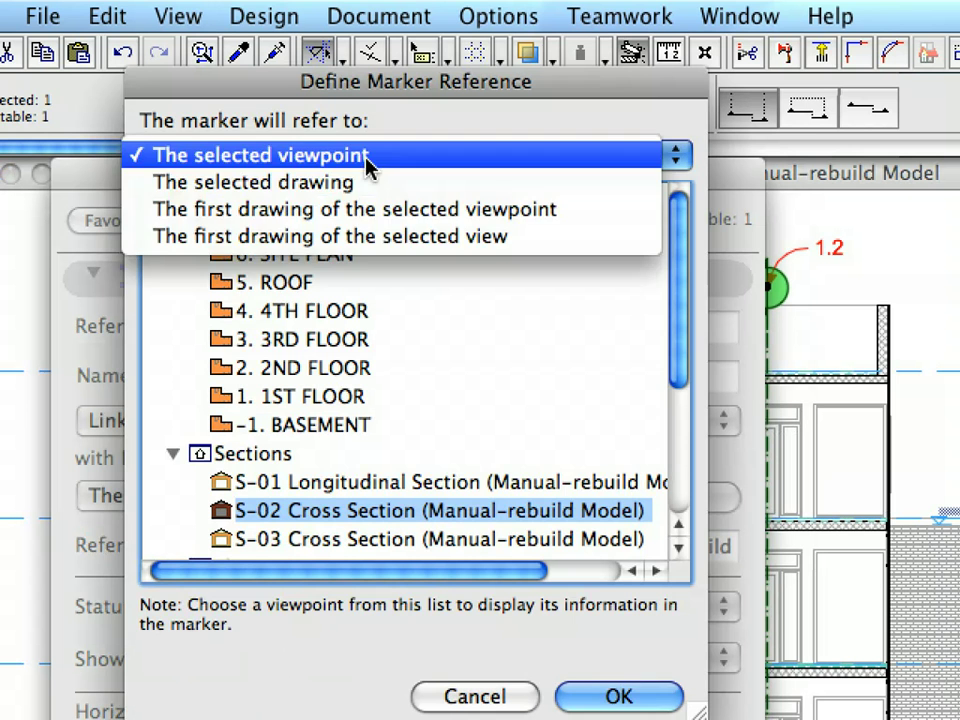
click(367, 157)
click(437, 484)
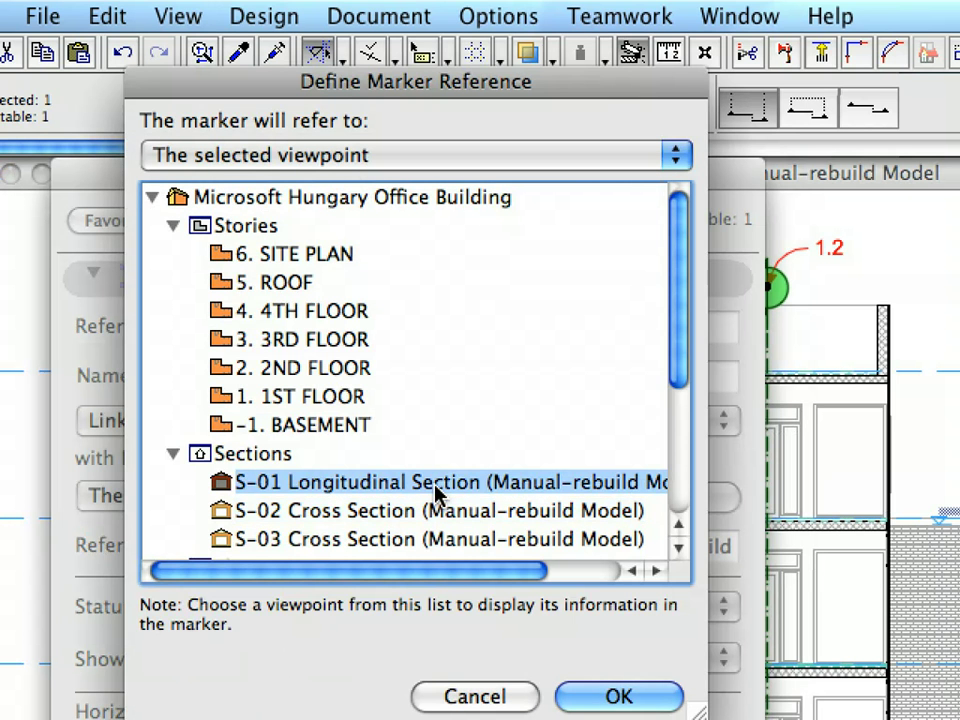
click(626, 699)
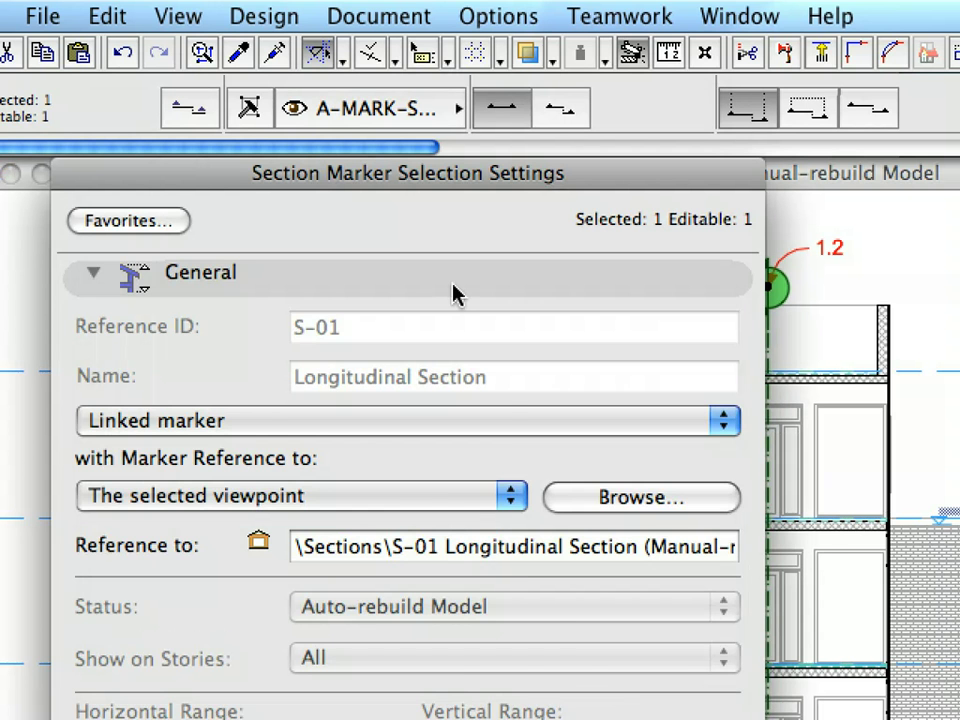
click(453, 292)
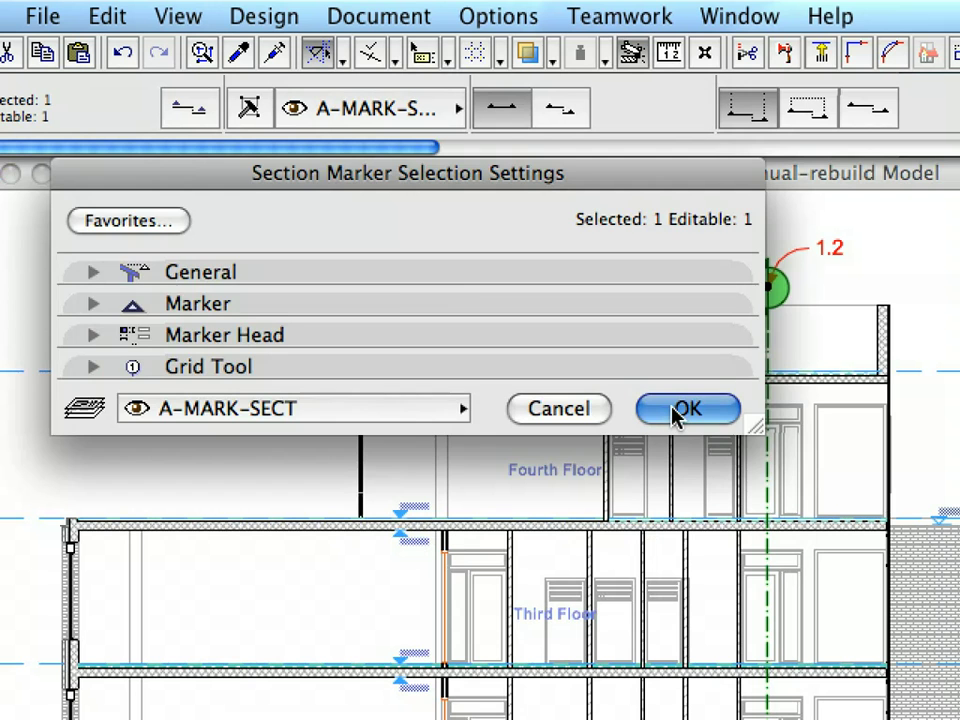
click(686, 410)
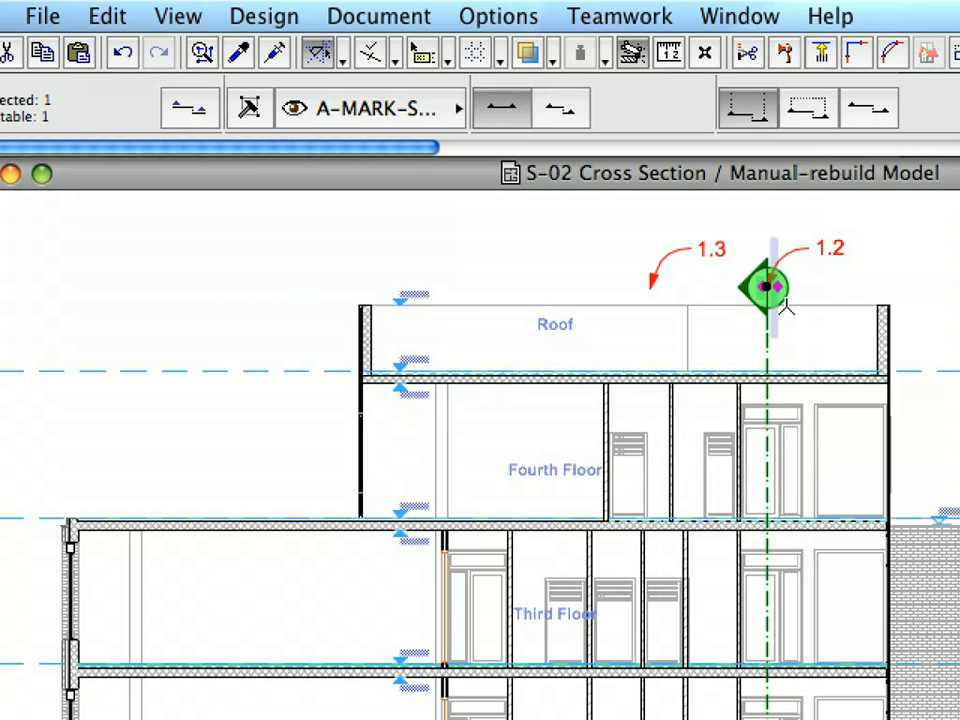
Zoom in on the S-01 marker near points 1.2 and 1.3, then open S-01 Longitudinal Section from it.
scroll(797, 298, up, 3)
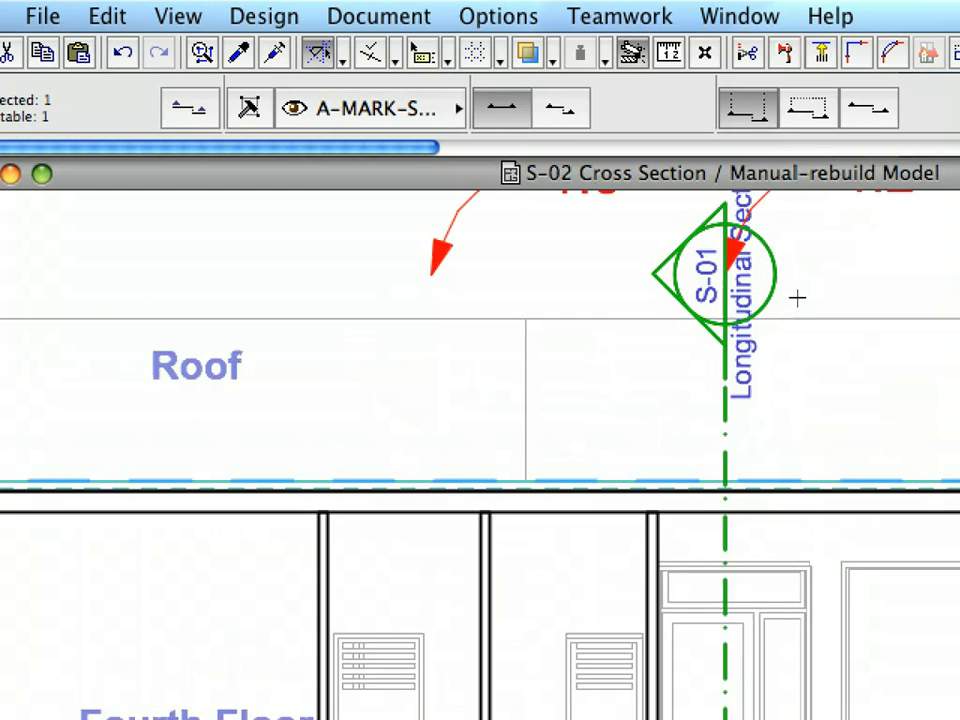
middle_drag(797, 298, 675, 436)
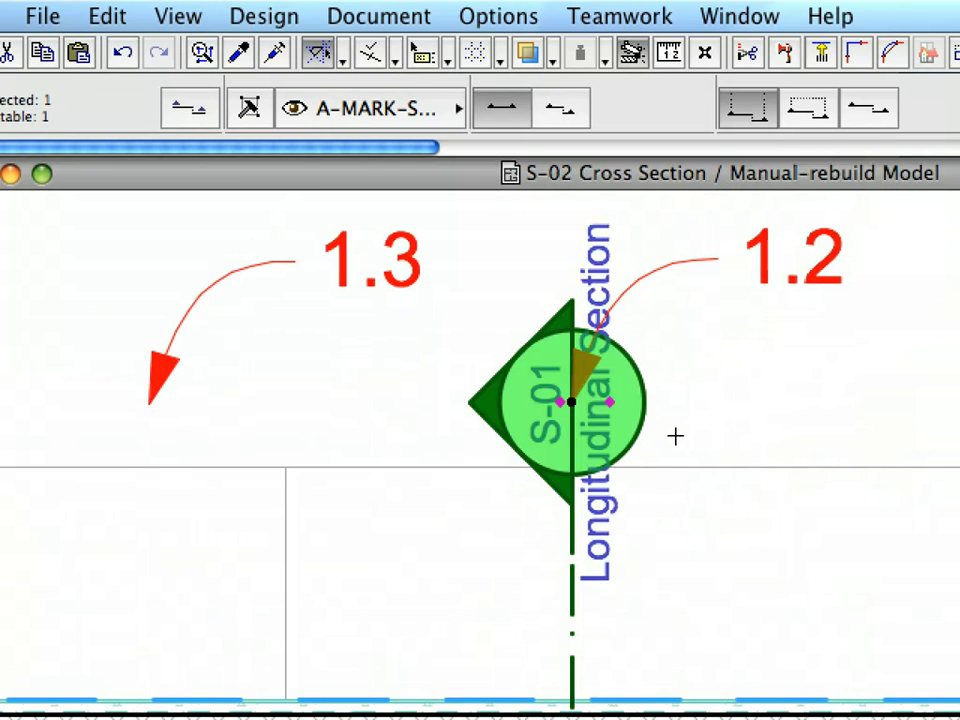
right_click(519, 382)
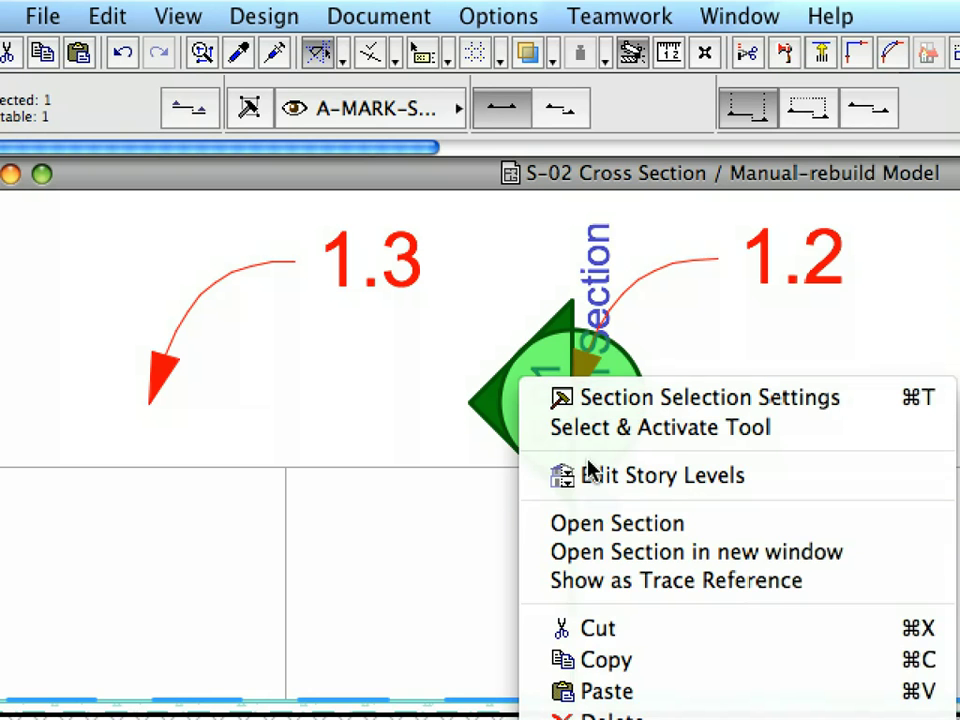
click(712, 525)
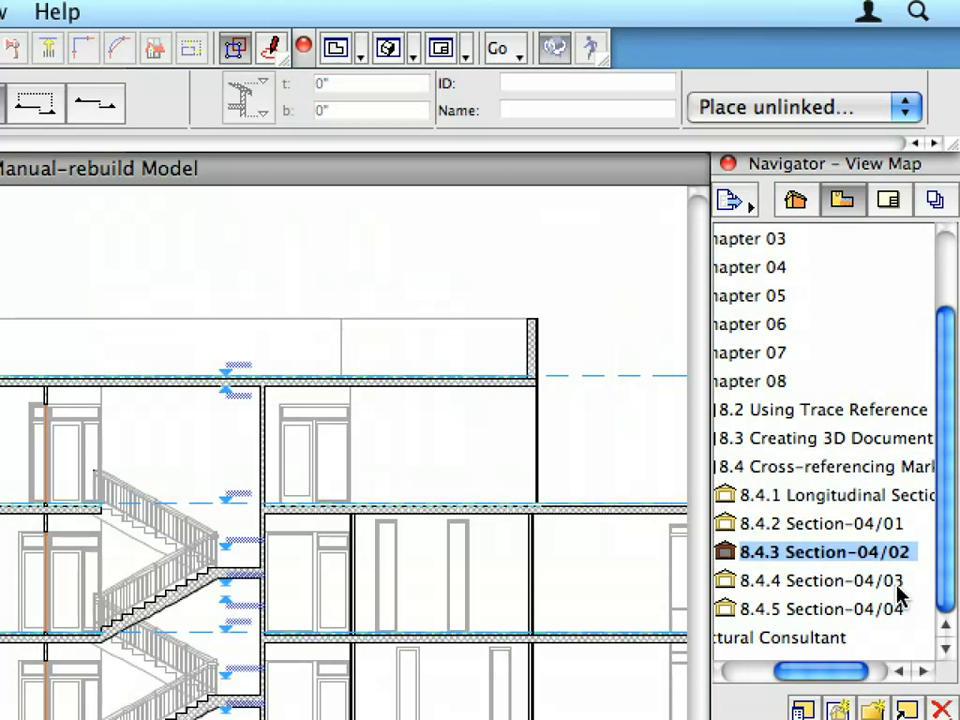
Open the 8.4.4 Section-04/03 view and switch section placement to unlinked marker.
click(928, 295)
double_click(898, 590)
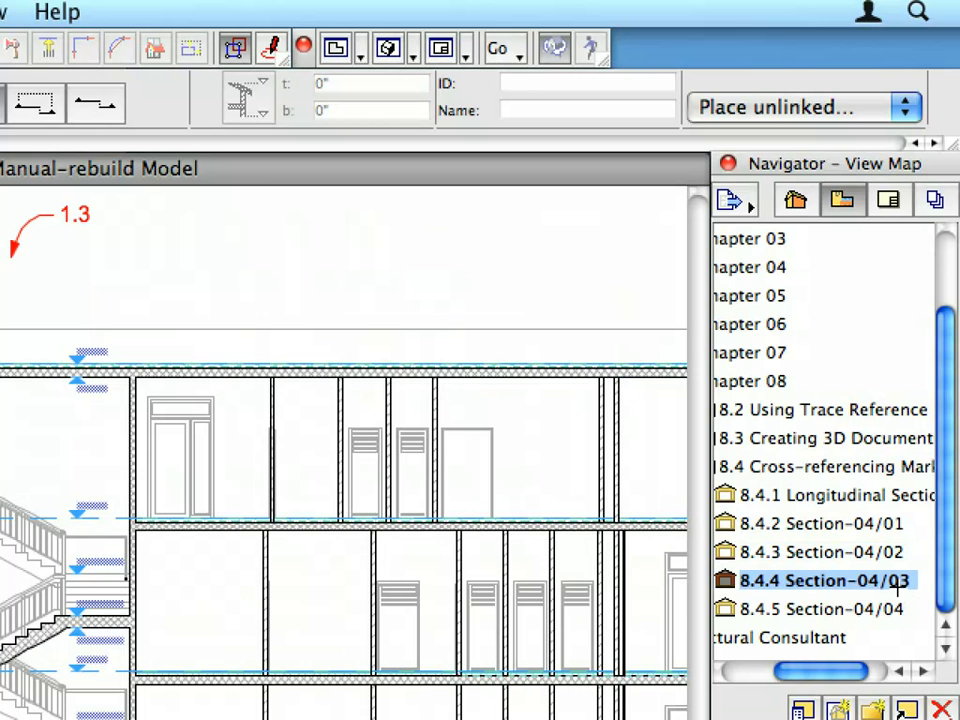
click(855, 108)
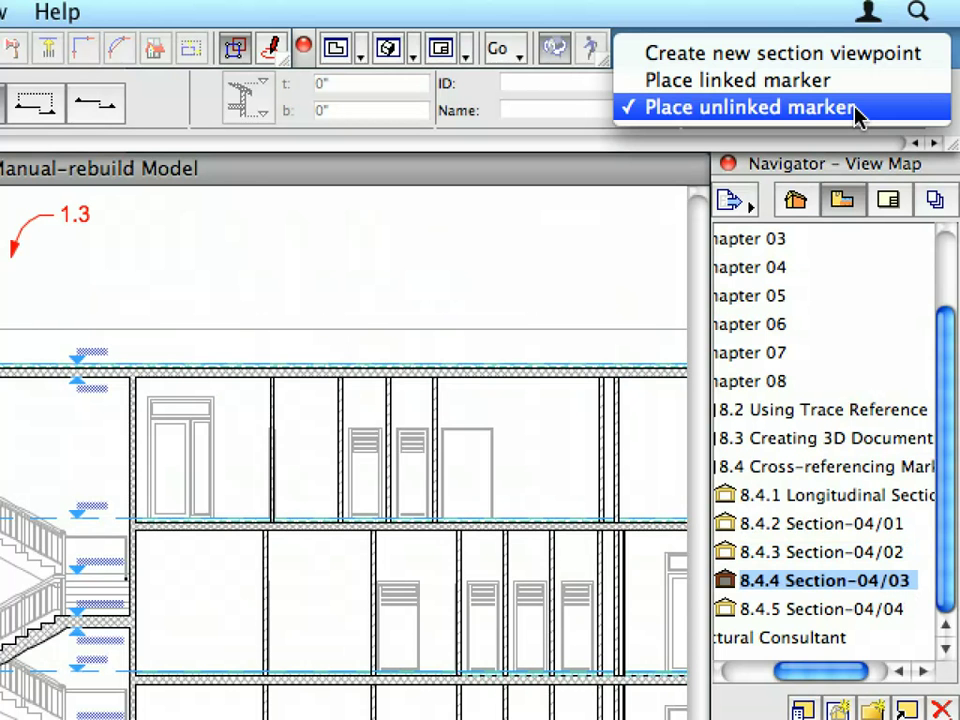
click(855, 110)
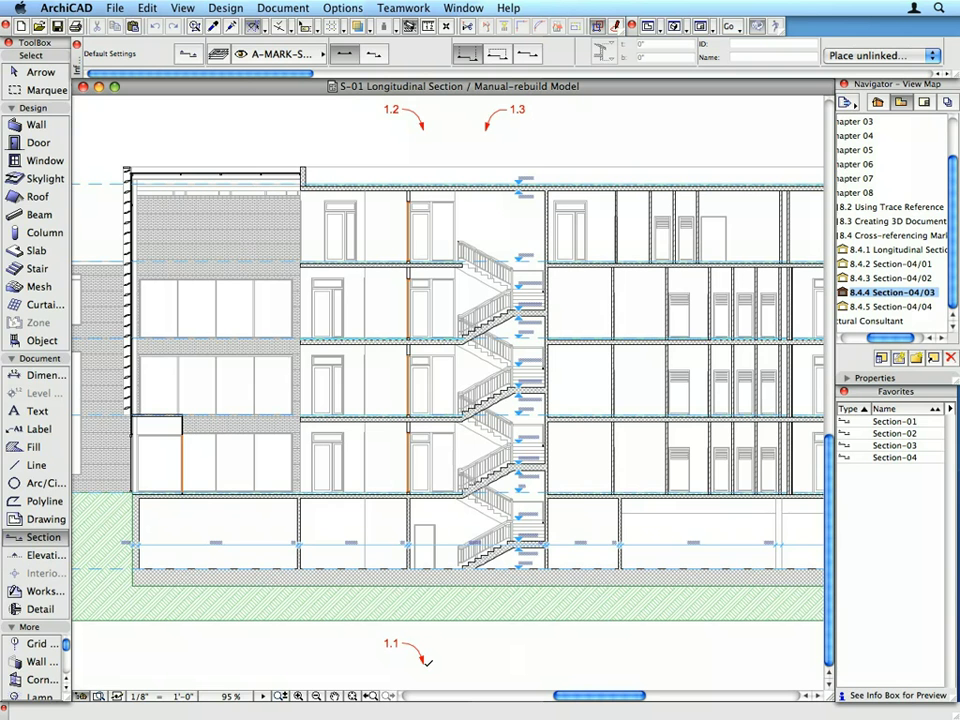
Draw a vertical section line from 1.1 up to 1.2 facing 1.3, and select its marker.
click(423, 660)
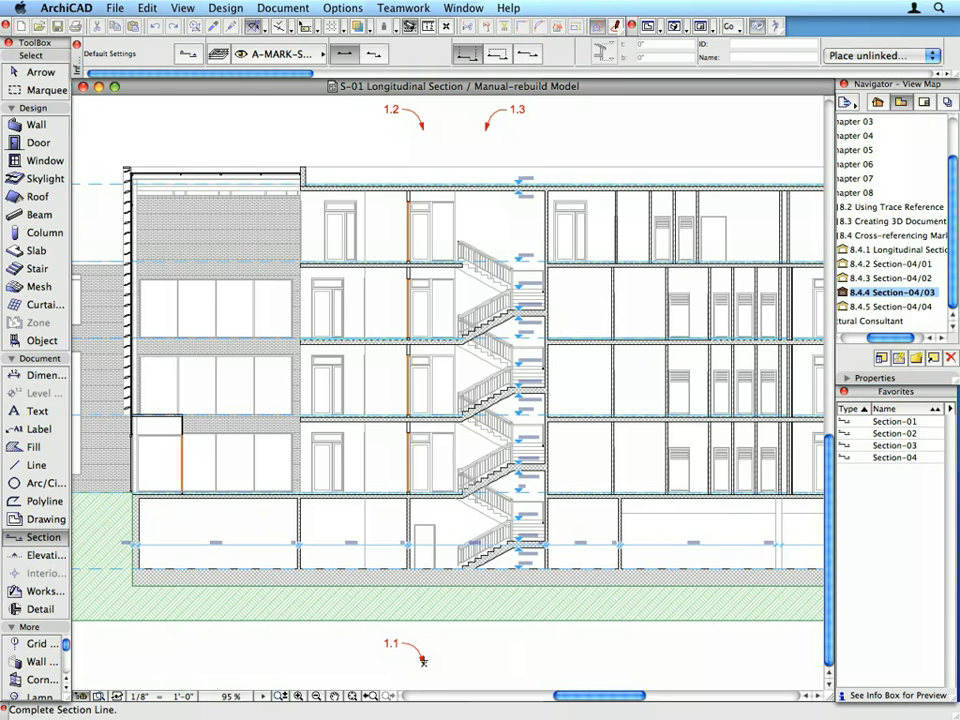
click(423, 127)
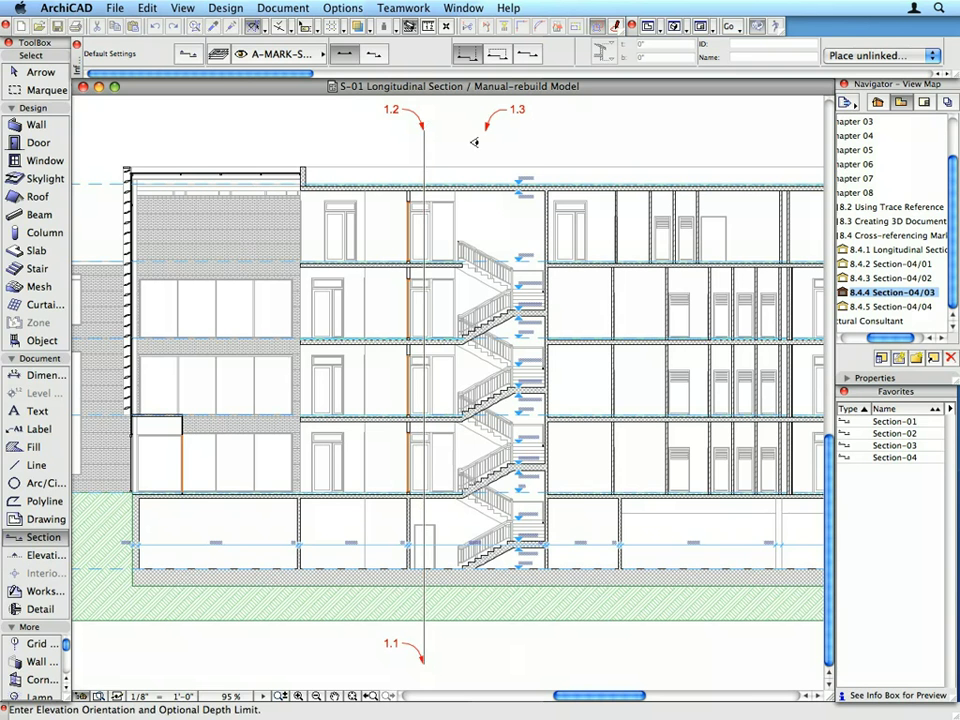
click(481, 148)
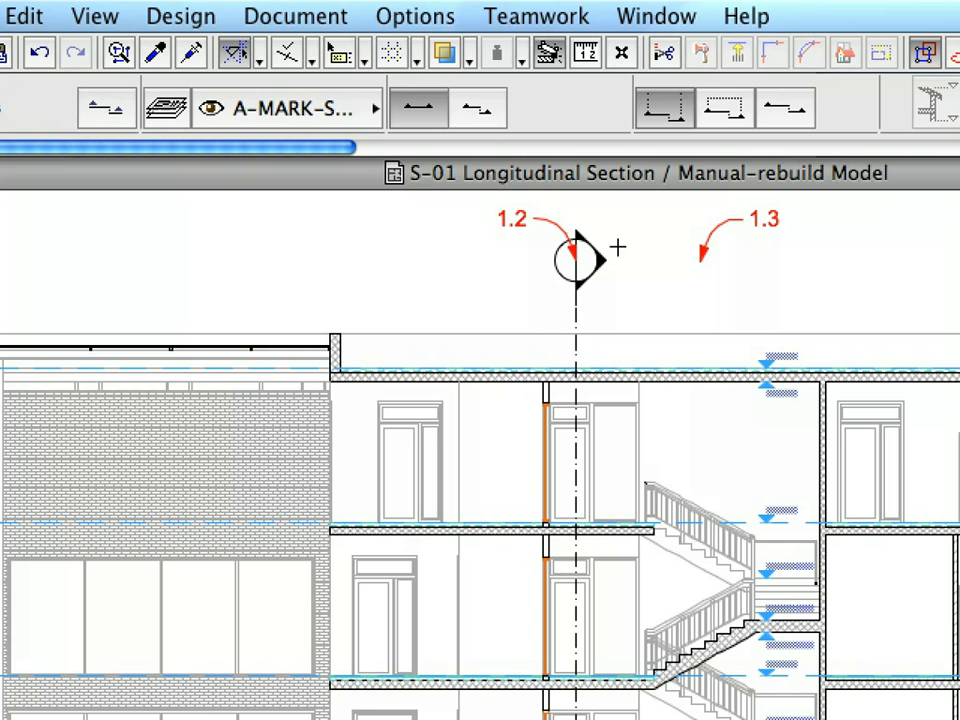
click(585, 287)
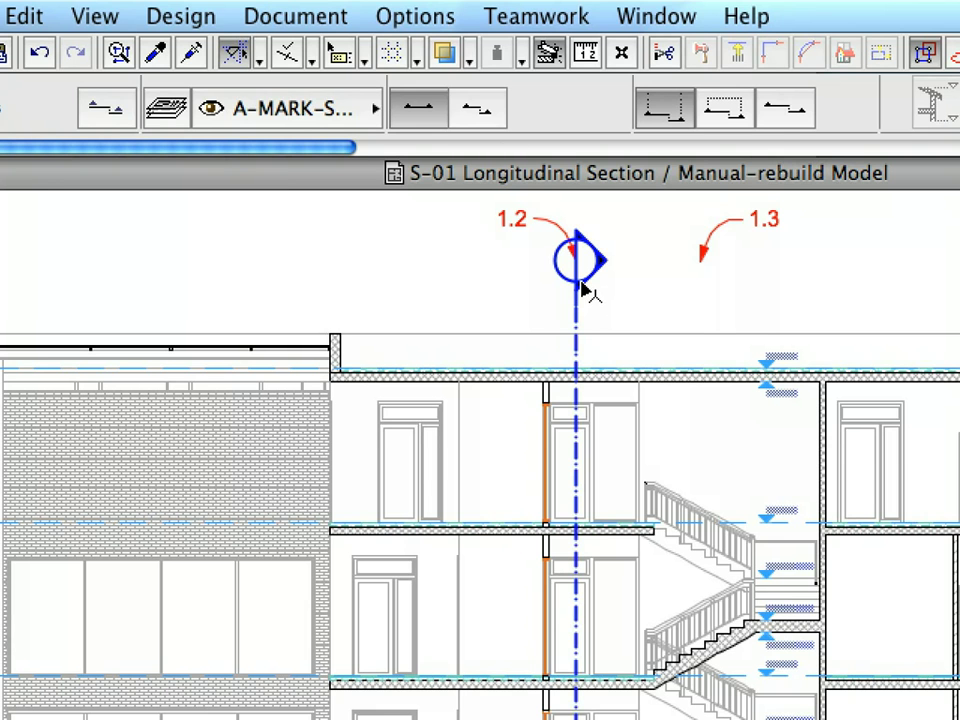
Make the selected marker a Linked marker referencing S-03 Cross Section and apply the settings.
click(127, 117)
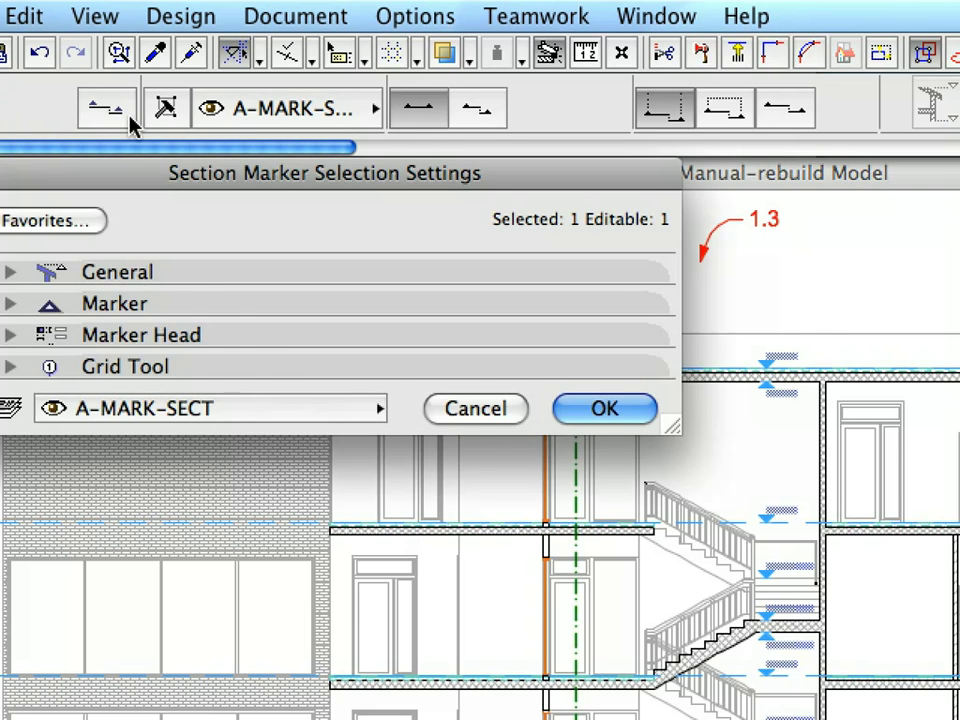
drag(210, 171, 314, 172)
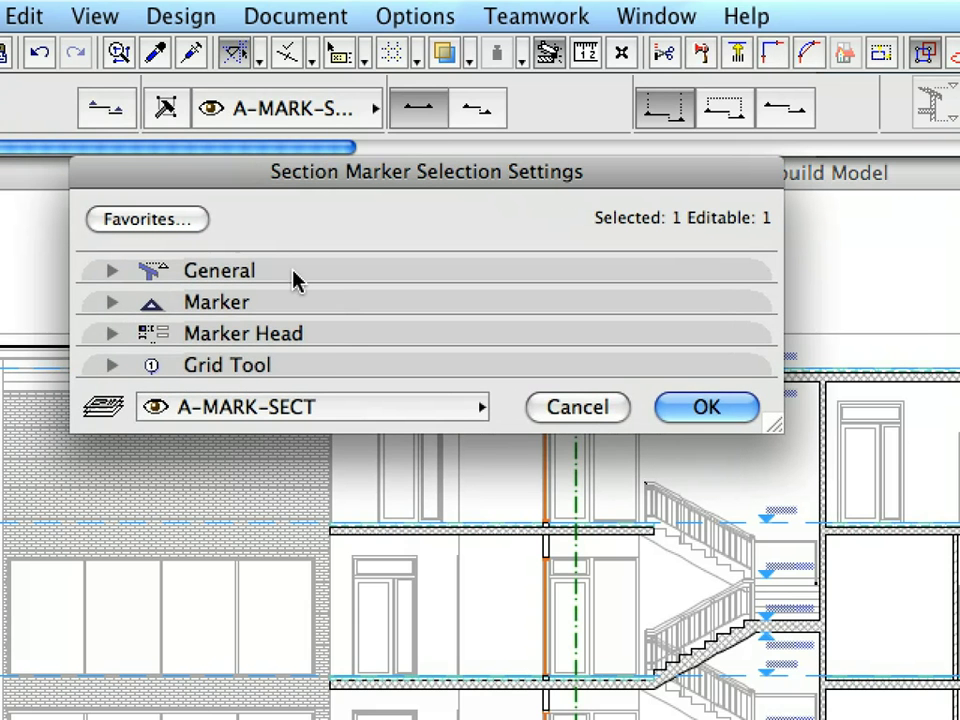
click(294, 279)
click(332, 422)
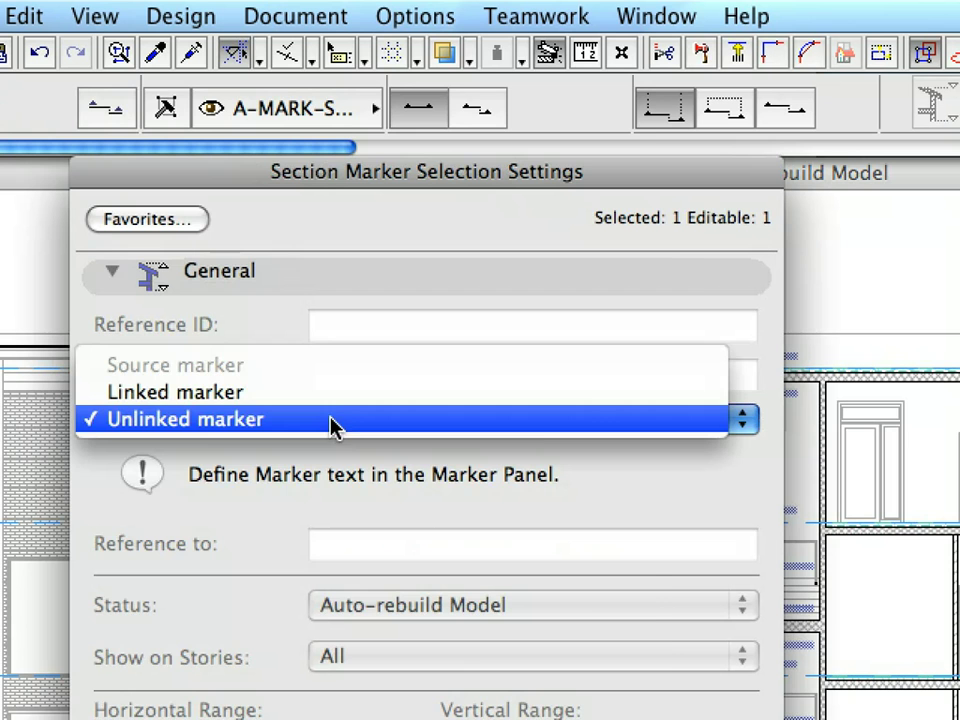
click(343, 410)
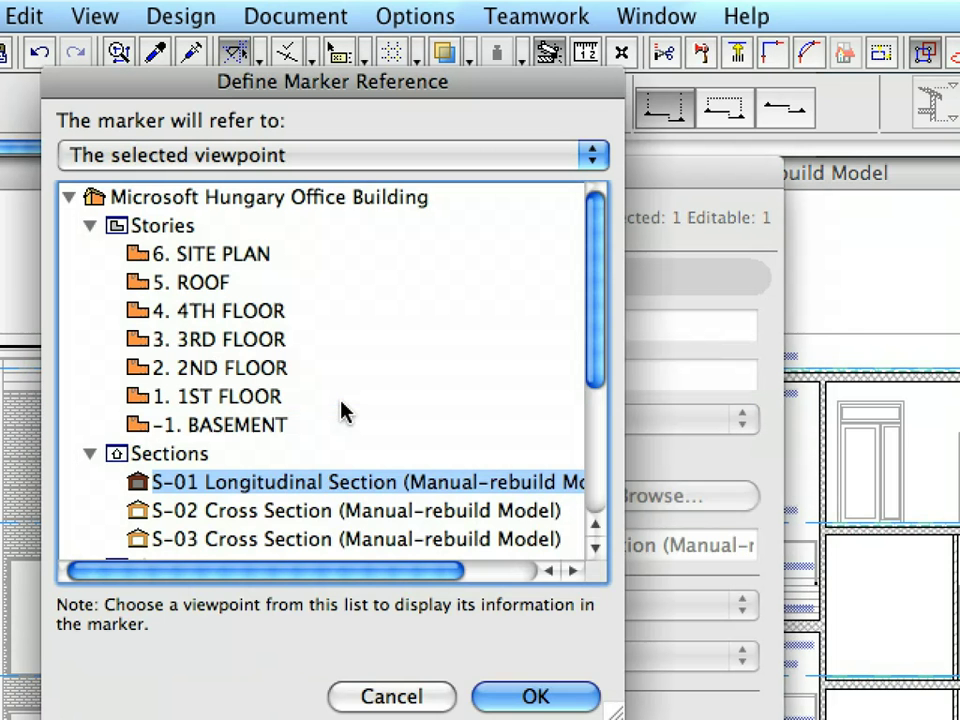
click(405, 541)
drag(597, 360, 593, 432)
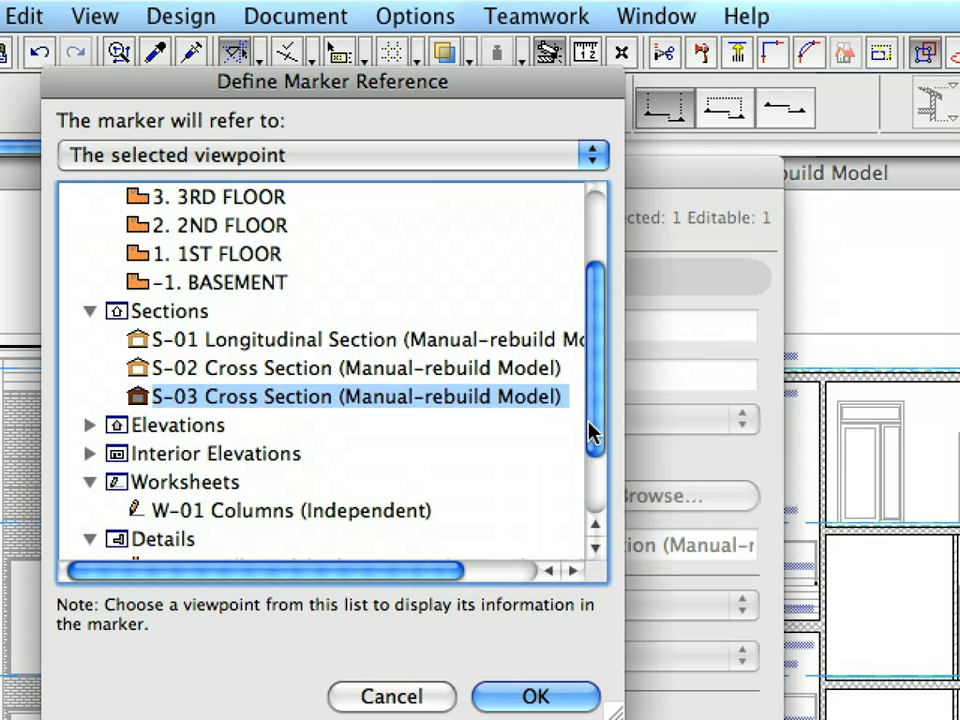
click(589, 695)
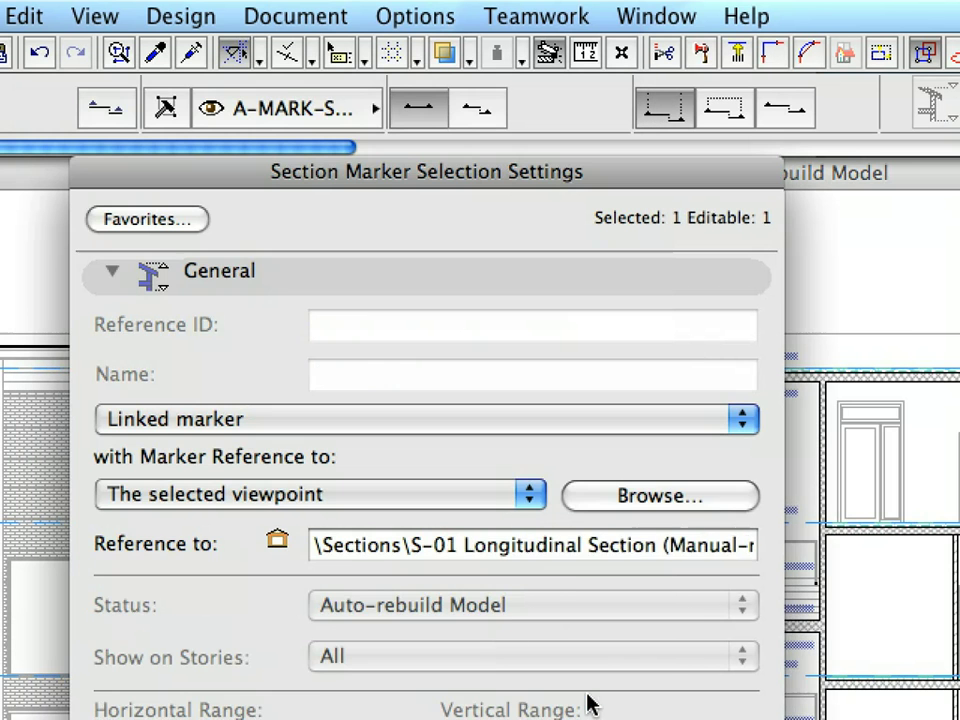
click(556, 281)
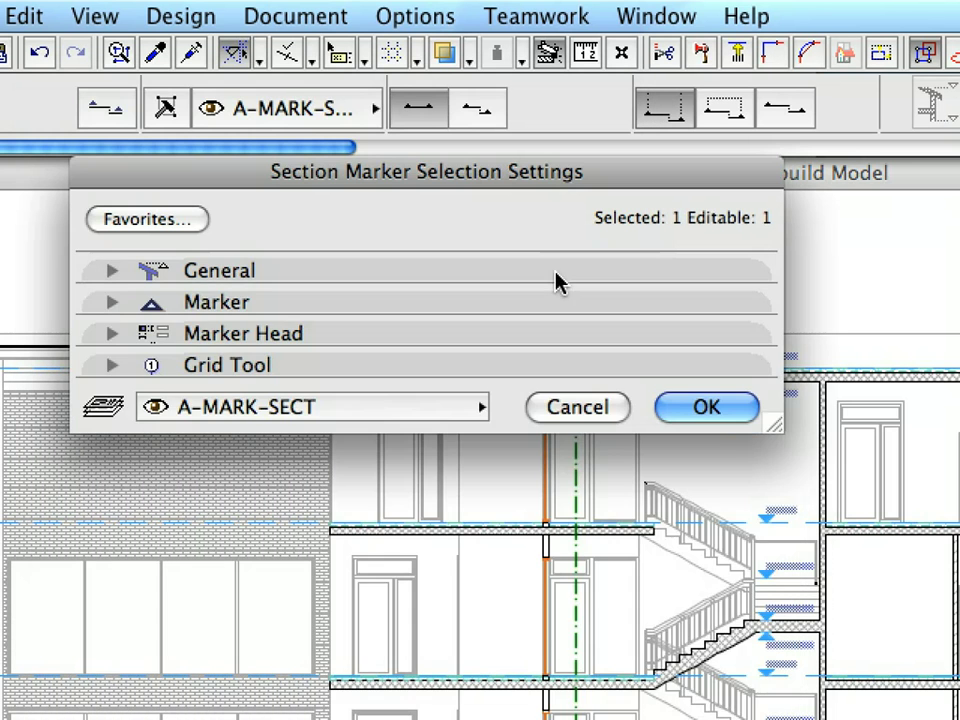
click(707, 409)
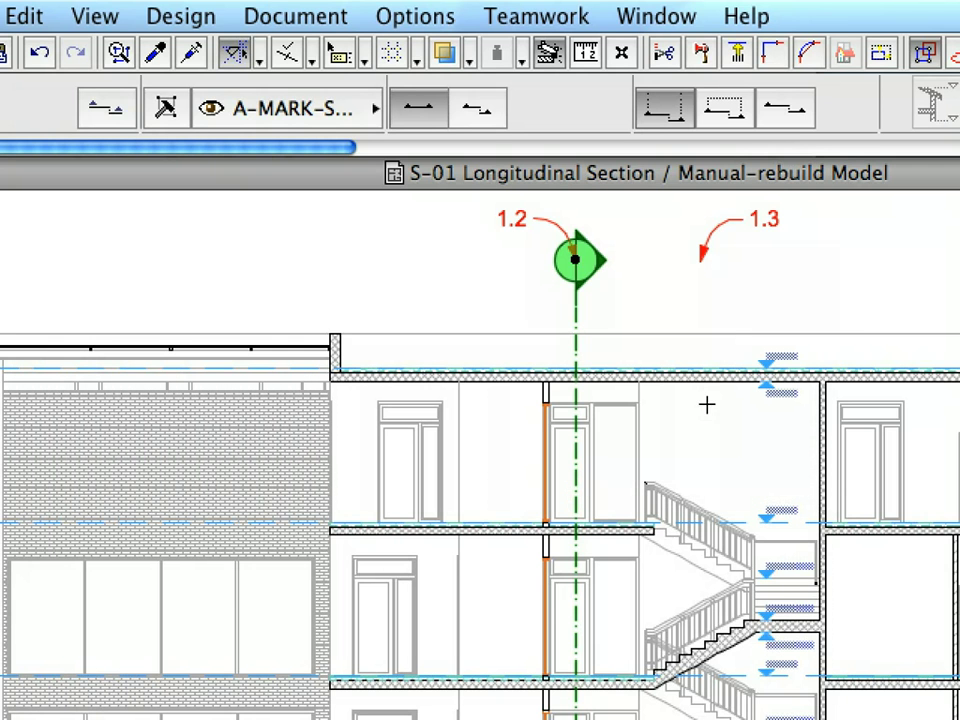
Open the S-03 Cross Section from the linked marker's context menu.
right_click(597, 260)
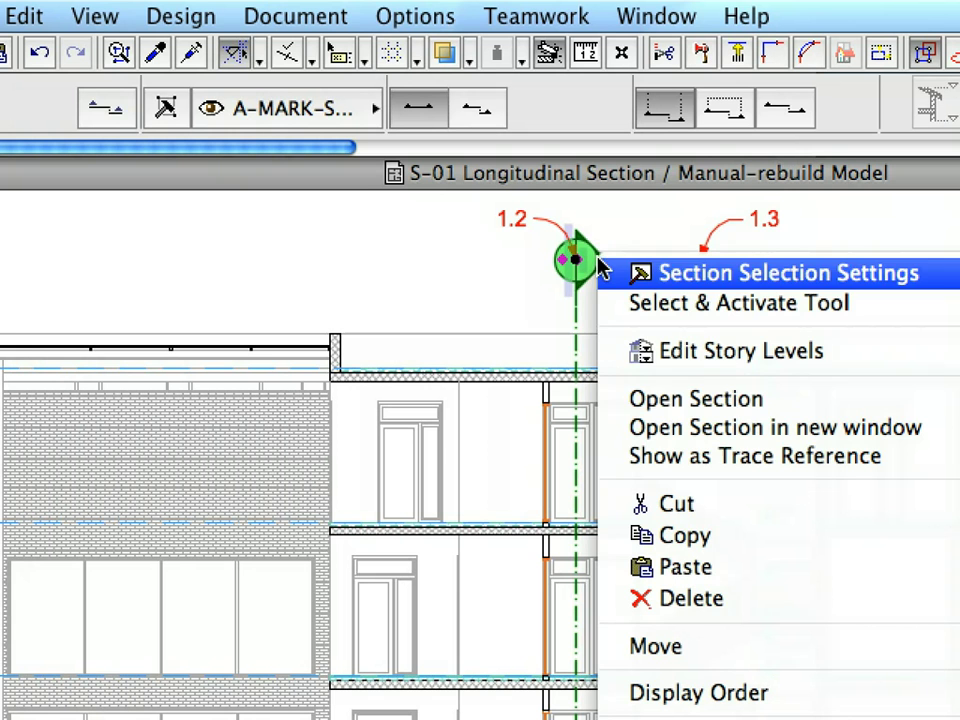
click(745, 406)
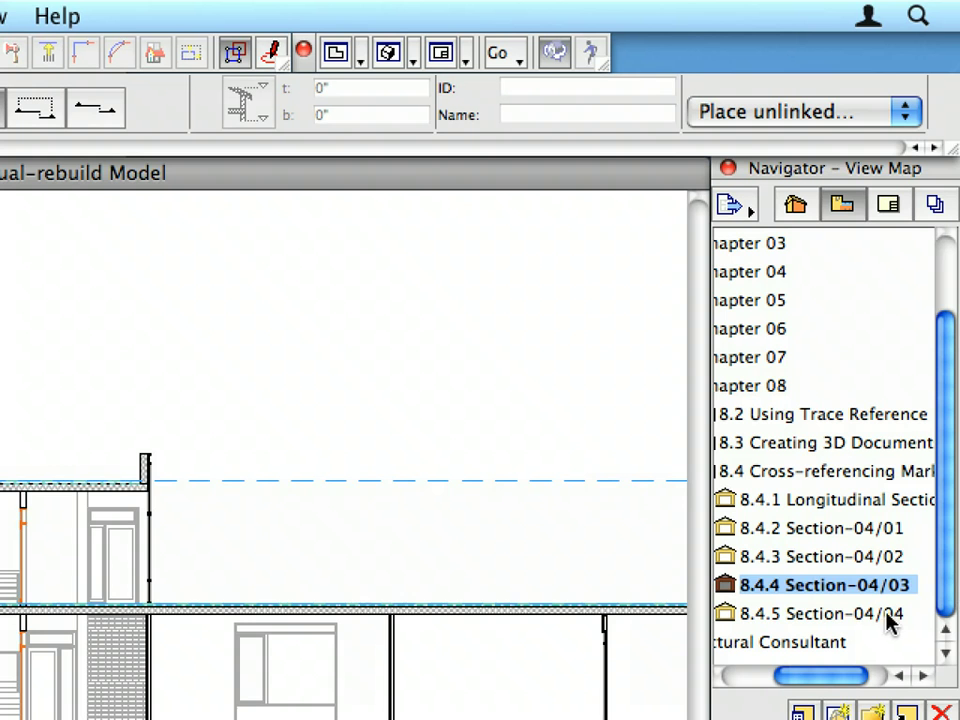
Switch to the 8.4.5 Section-04/04 view with unlinked marker placement.
click(914, 306)
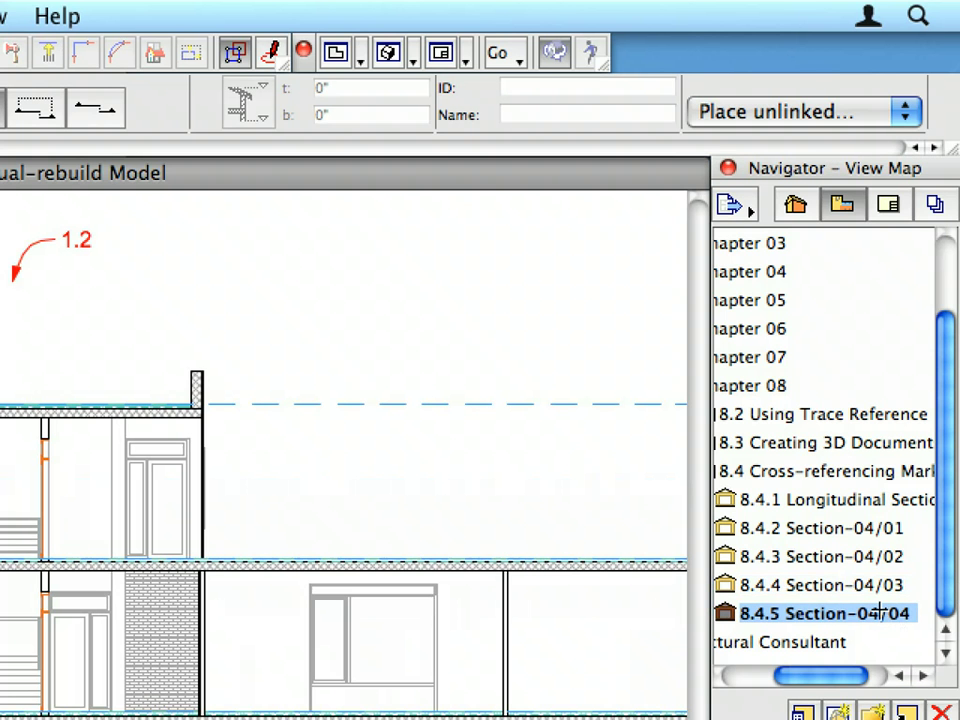
click(877, 137)
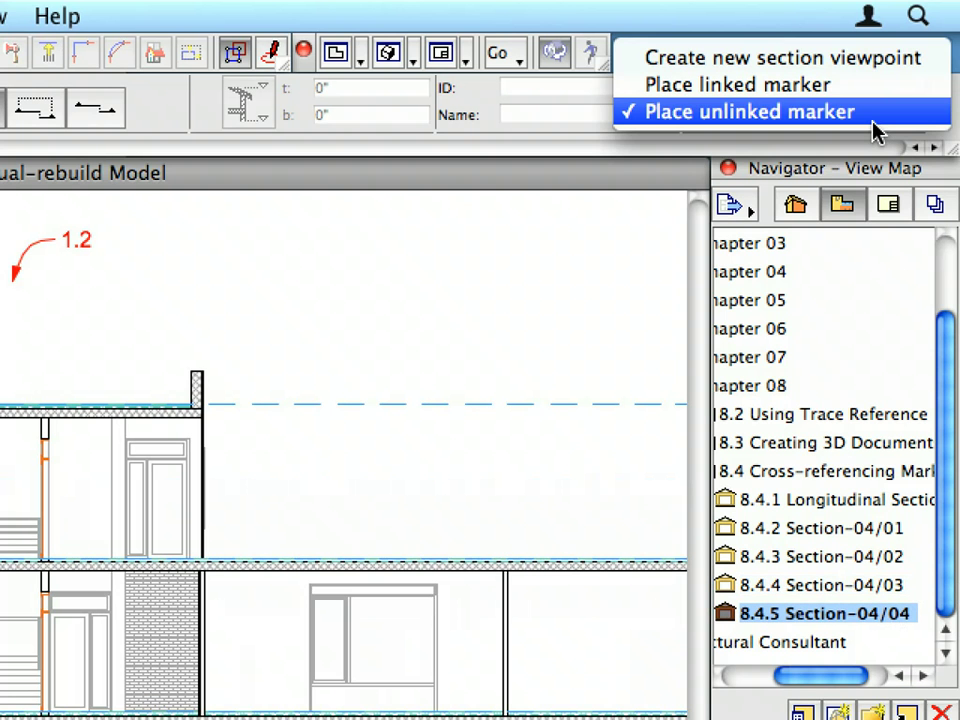
click(873, 122)
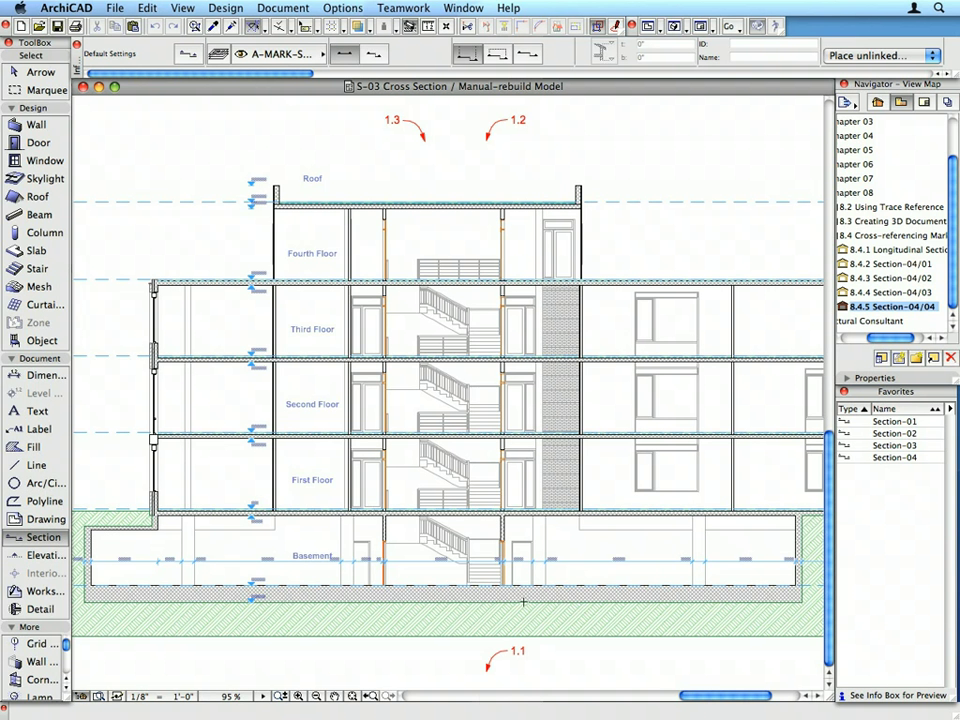
Draw a vertical section line from 1.1 up to 1.2 facing 1.3, and select its marker.
click(487, 668)
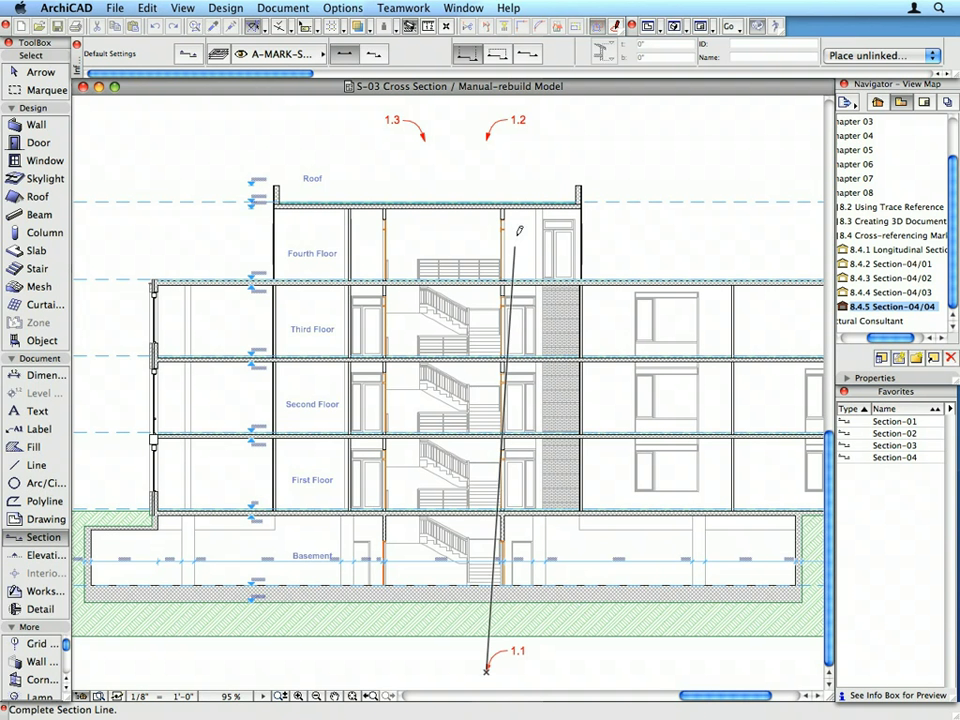
click(487, 137)
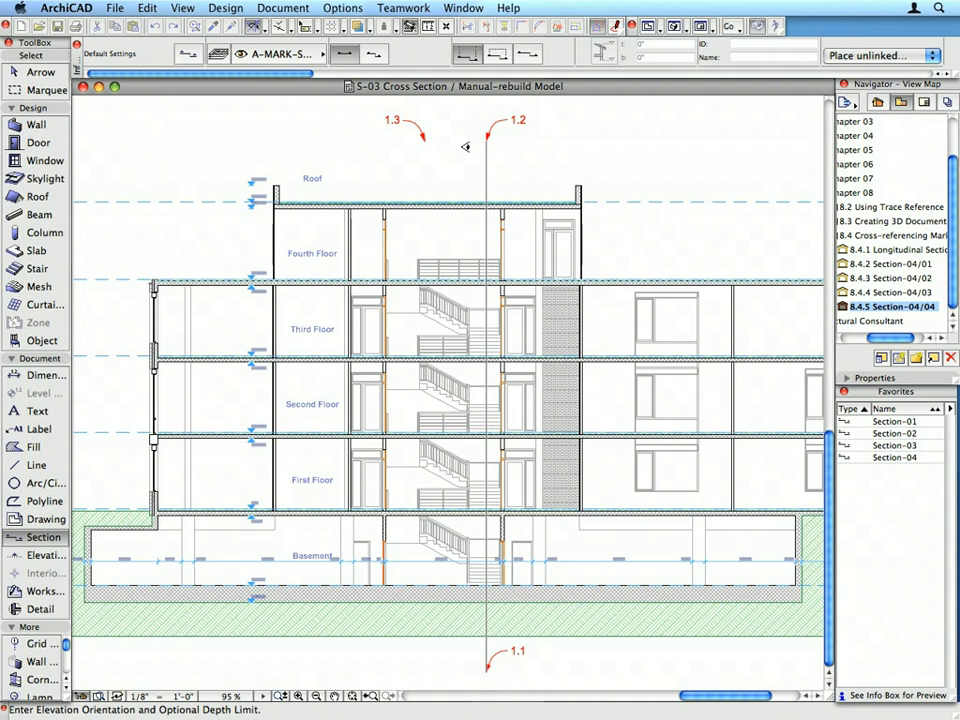
click(438, 151)
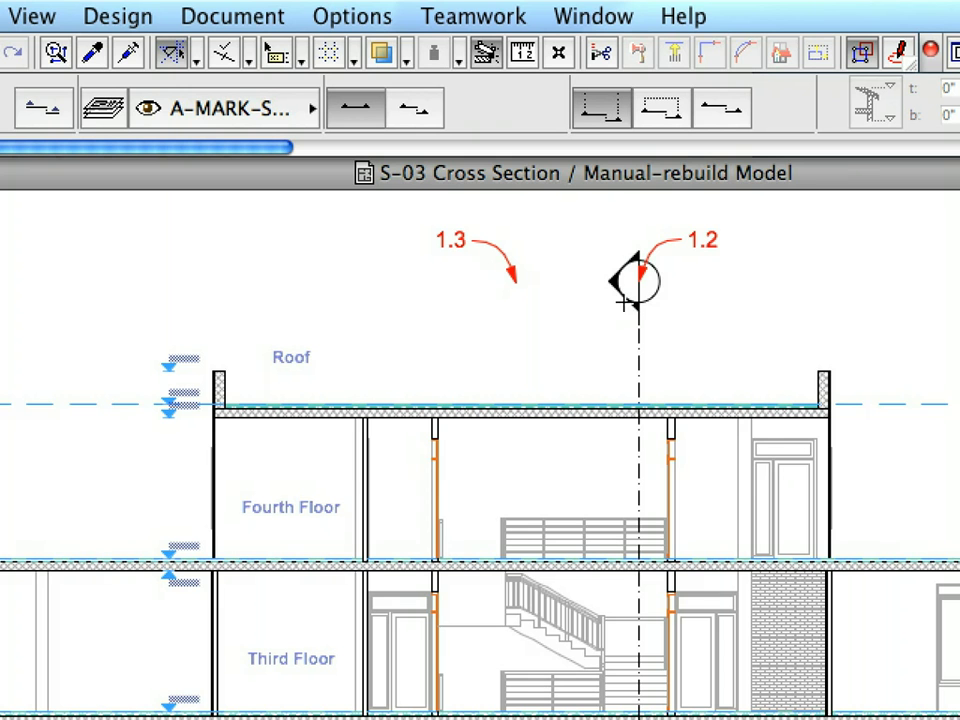
click(637, 310)
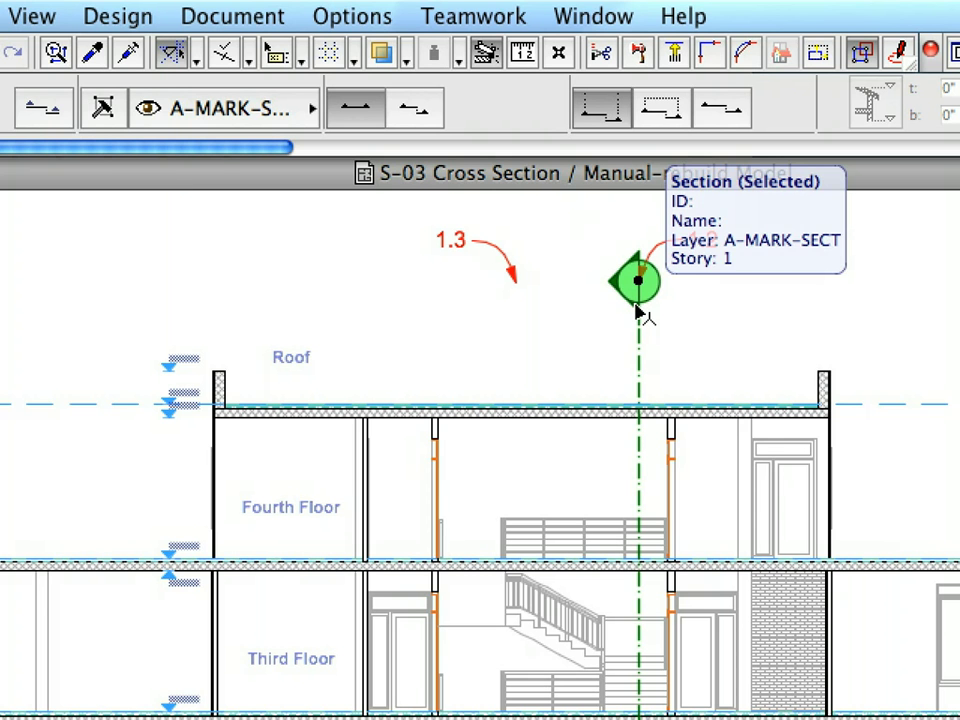
Make the new marker a Linked marker referencing S-01 Longitudinal Section and apply the settings.
click(60, 122)
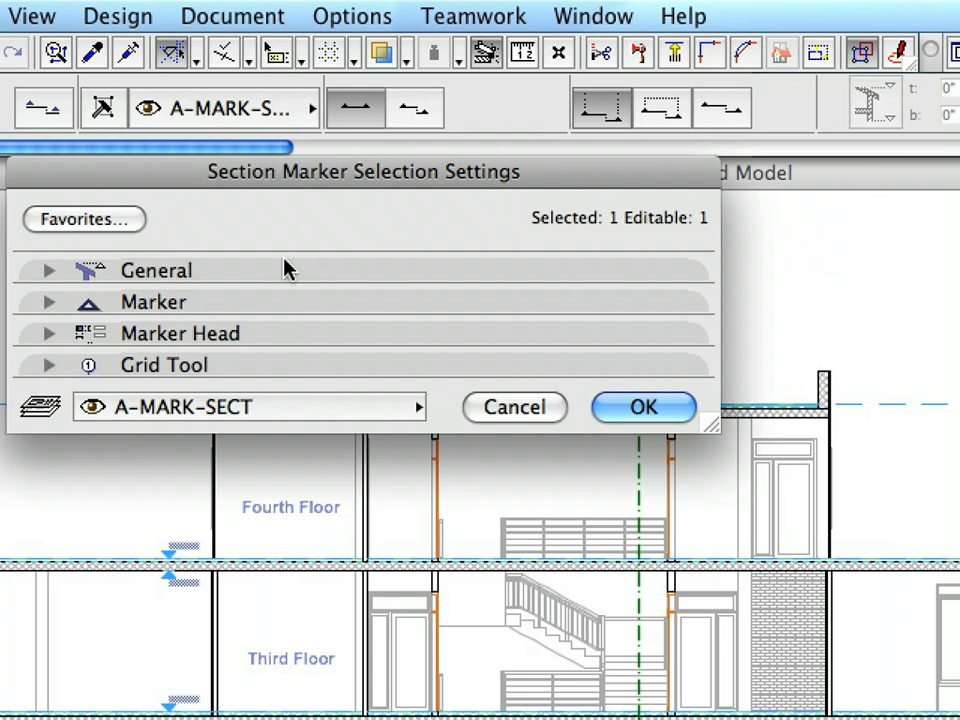
click(285, 270)
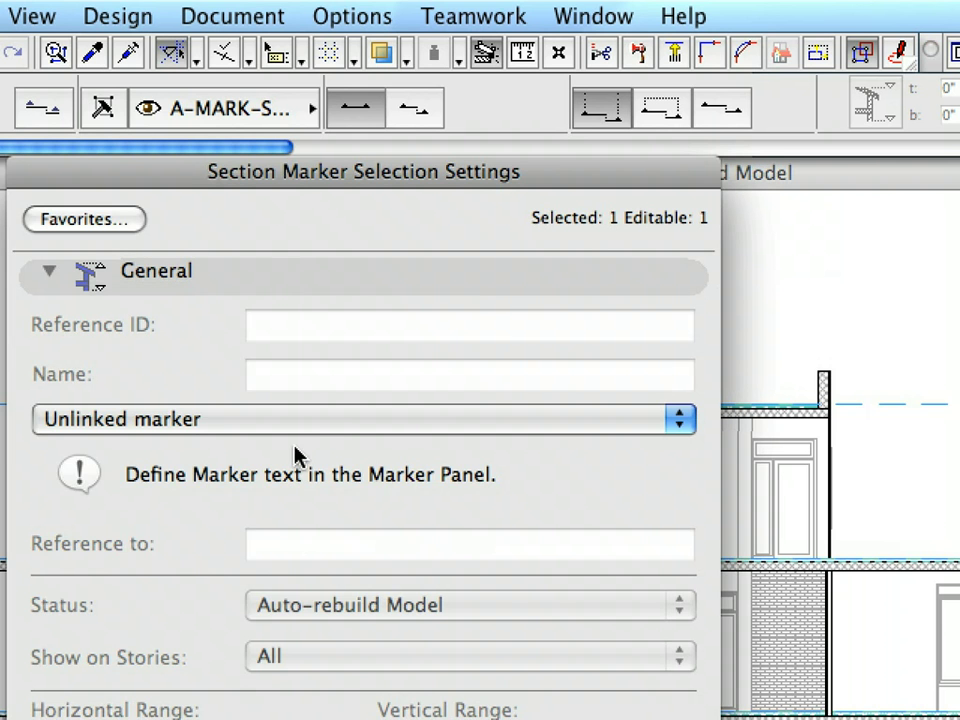
click(310, 437)
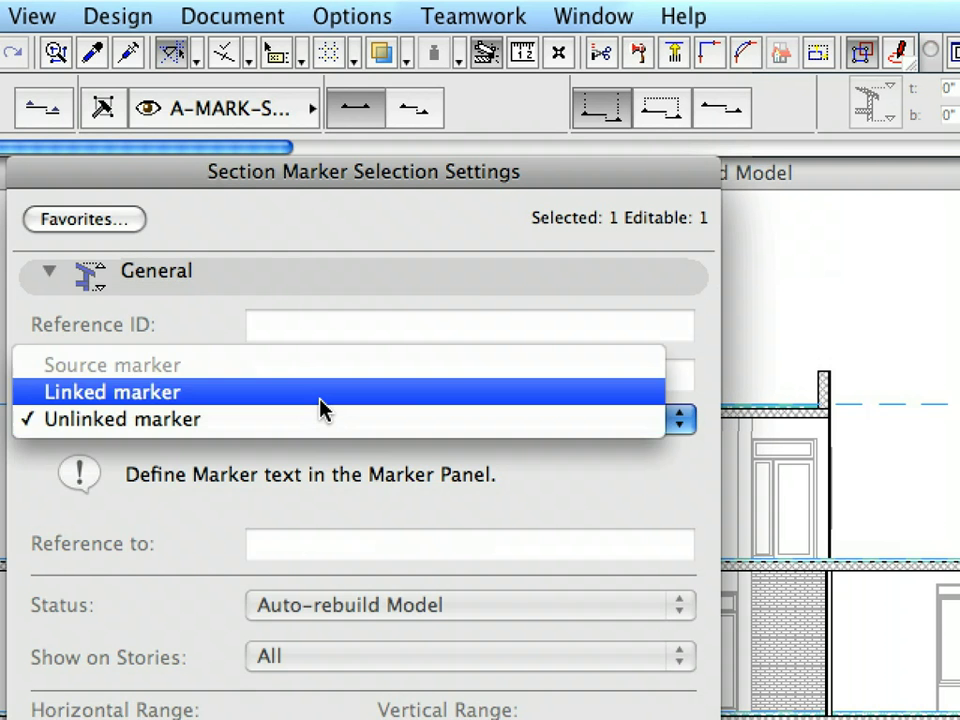
click(319, 398)
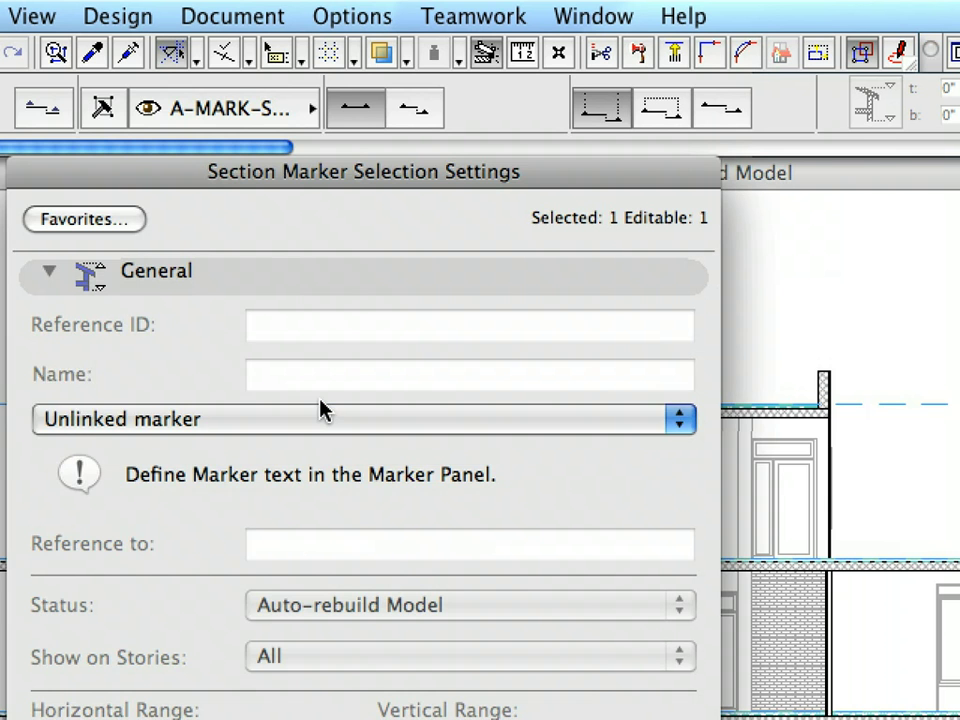
click(334, 484)
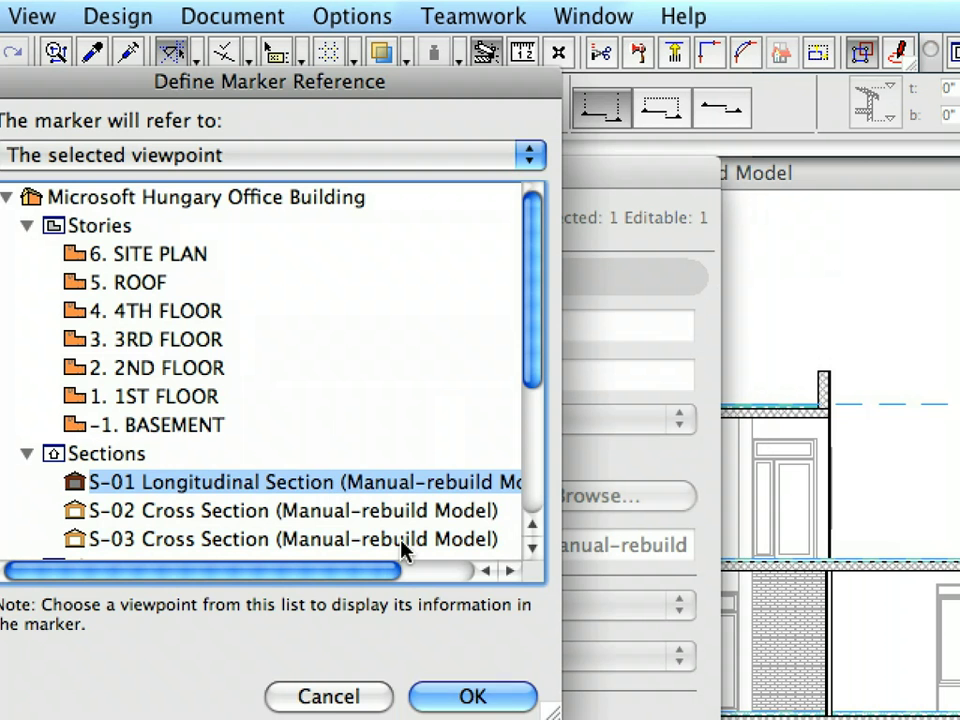
click(508, 704)
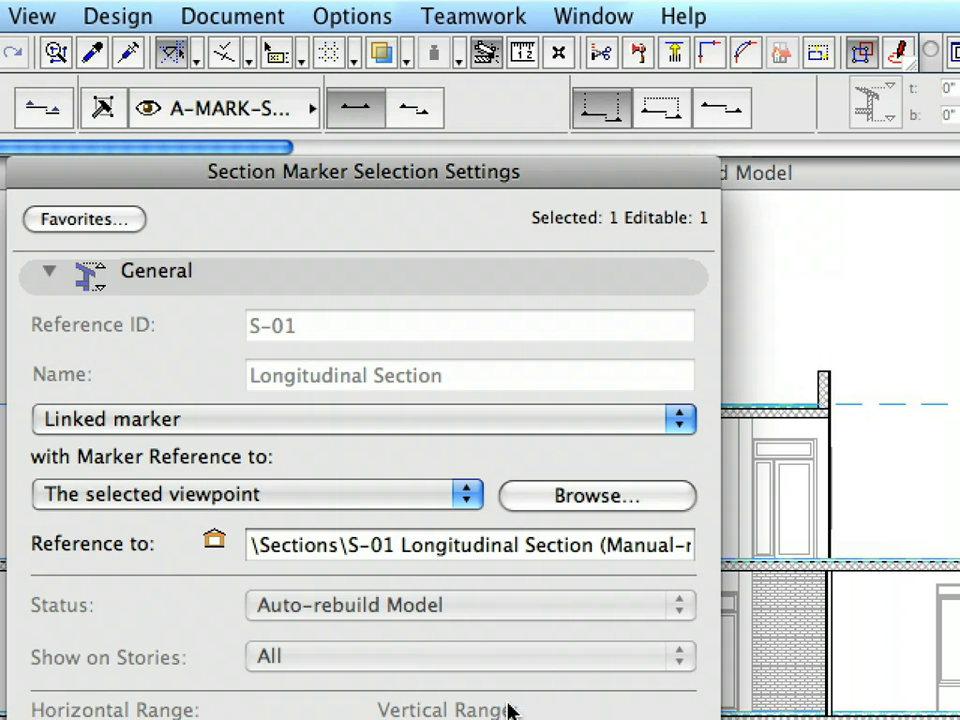
click(408, 283)
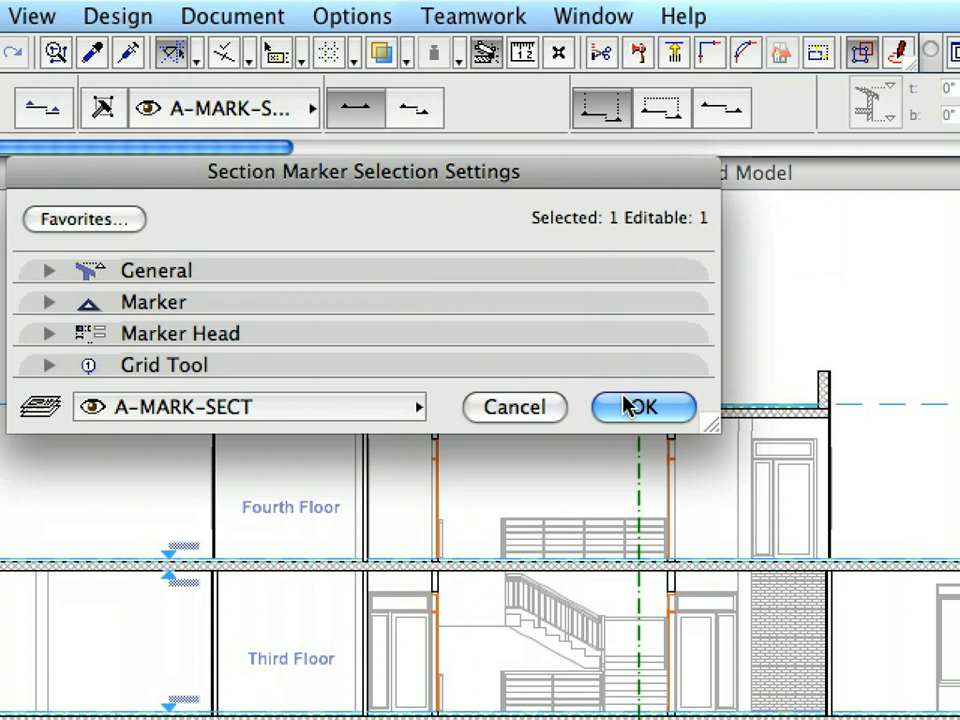
click(636, 405)
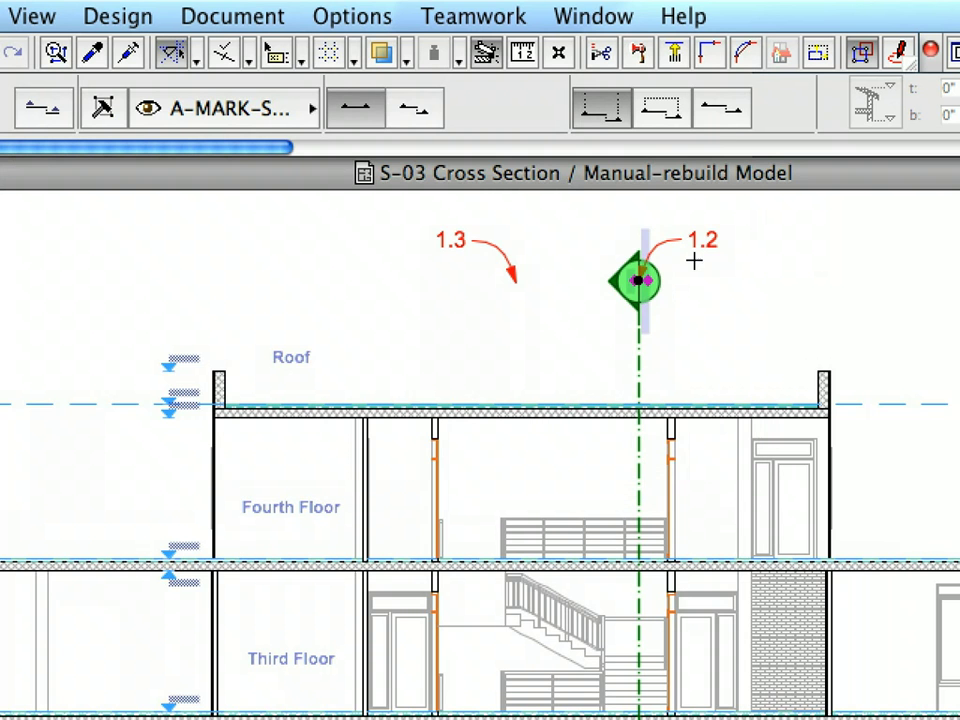
Open S-01 Longitudinal Section from its marker and zoom in on the S-03 Cross Section label.
scroll(677, 195, up, 3)
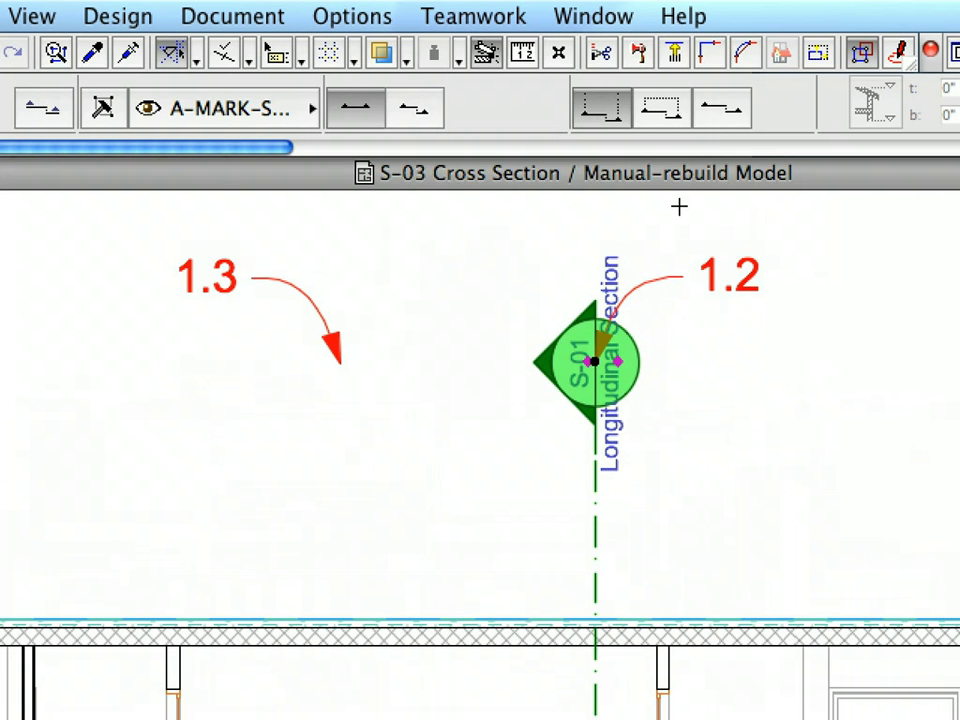
right_click(454, 251)
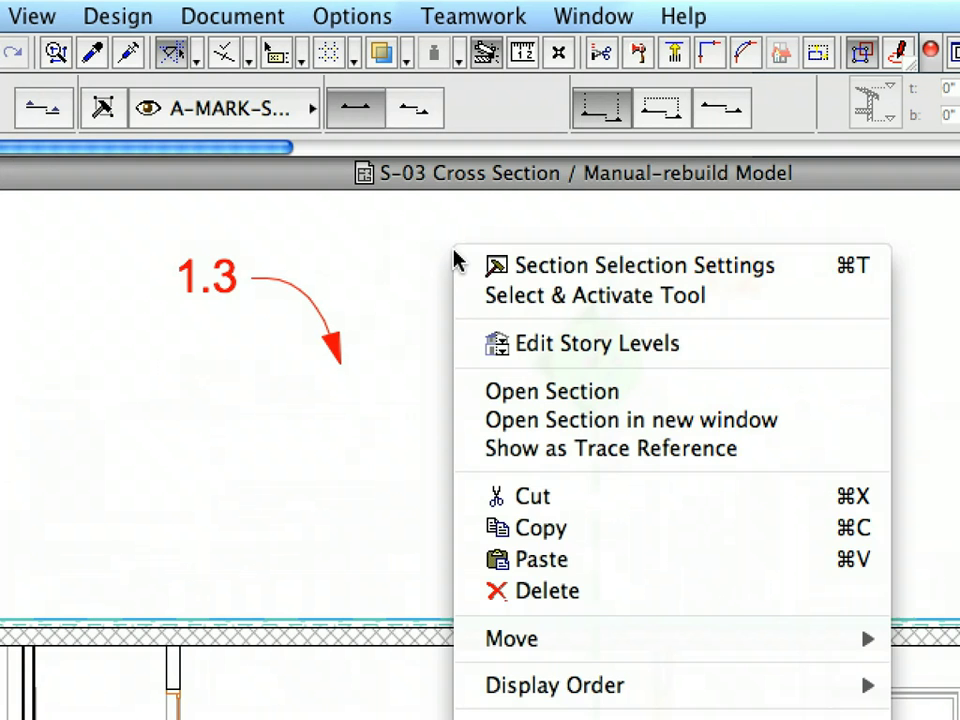
click(666, 393)
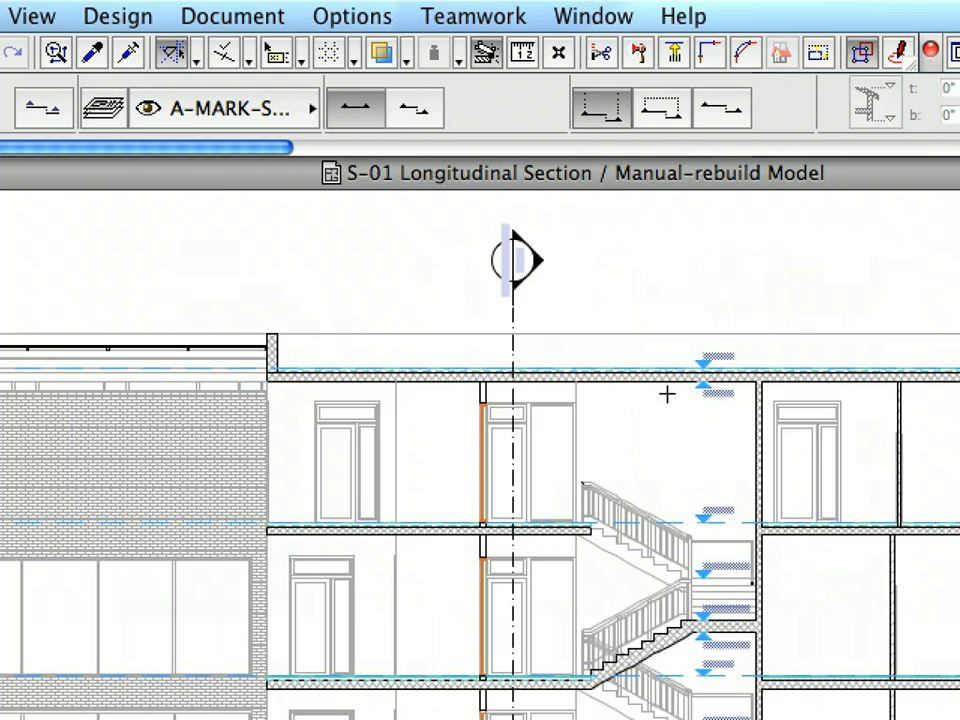
scroll(536, 238, up, 5)
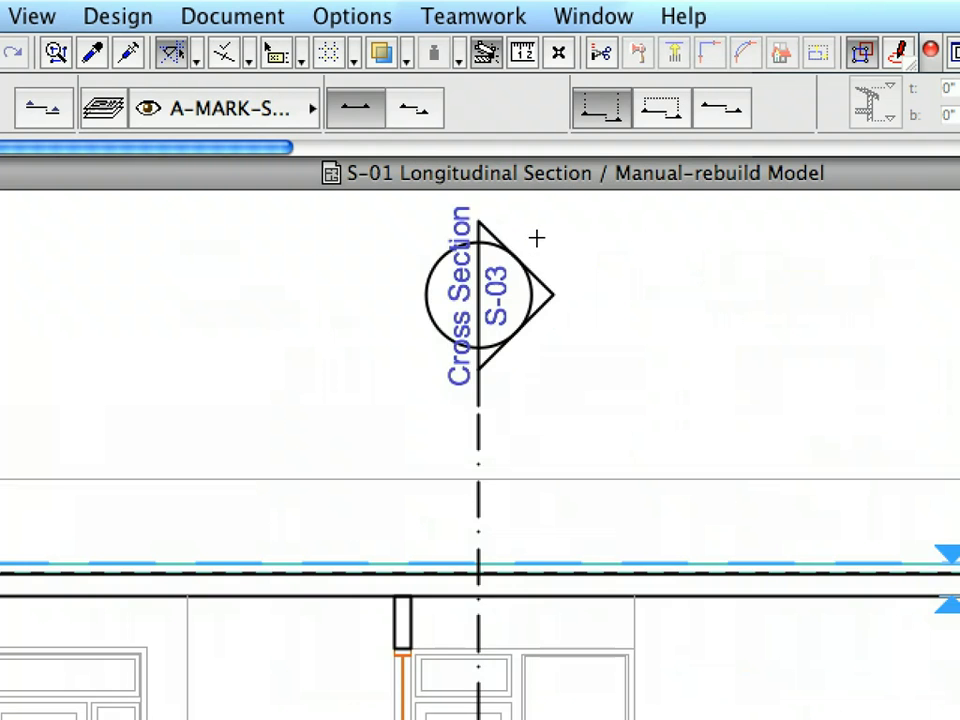